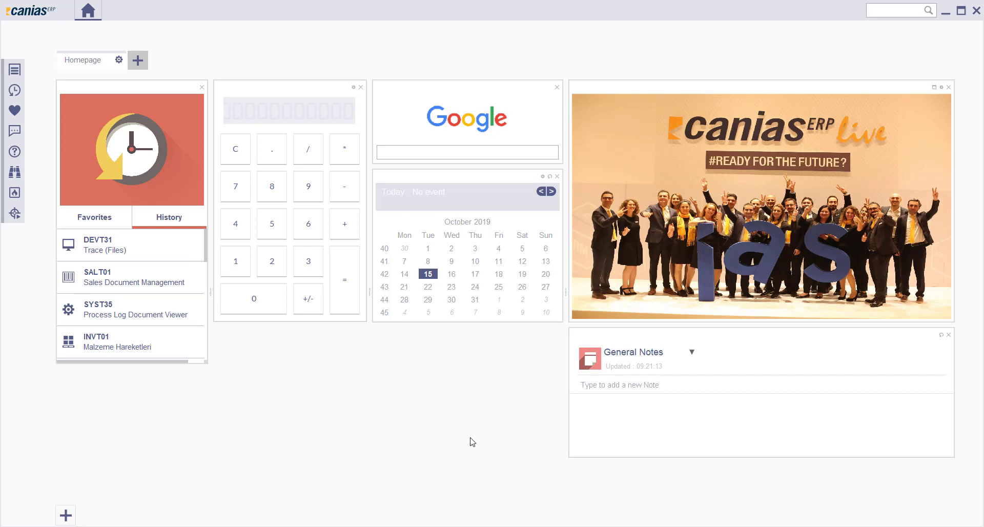
Step: Browse the Sales and CRM module down to the Sales Management transactions, and close the module list
click(14, 71)
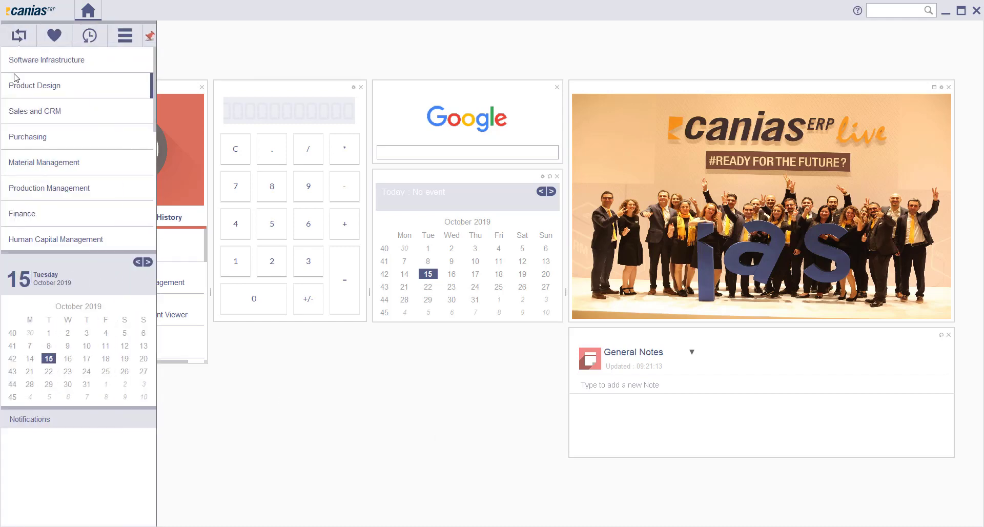
scroll(82, 114, down, 4)
click(42, 112)
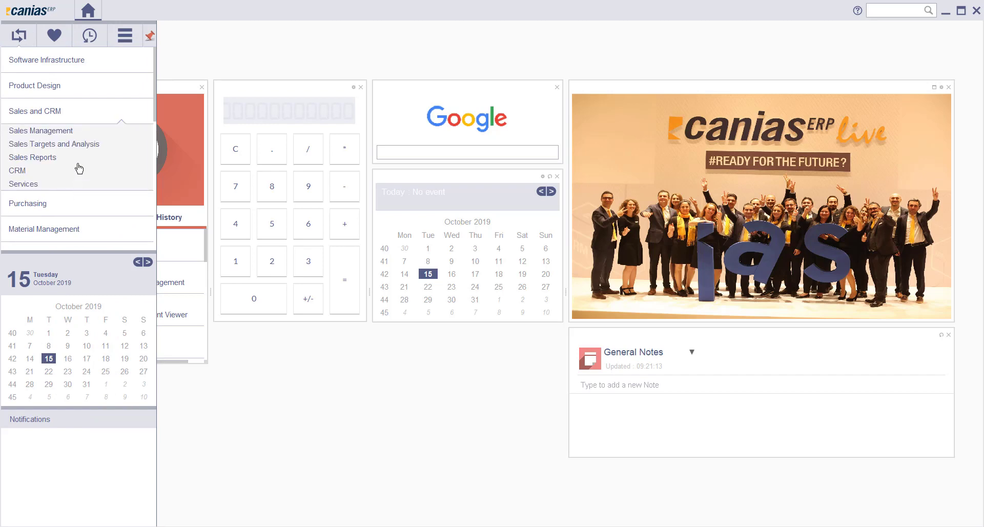
click(60, 131)
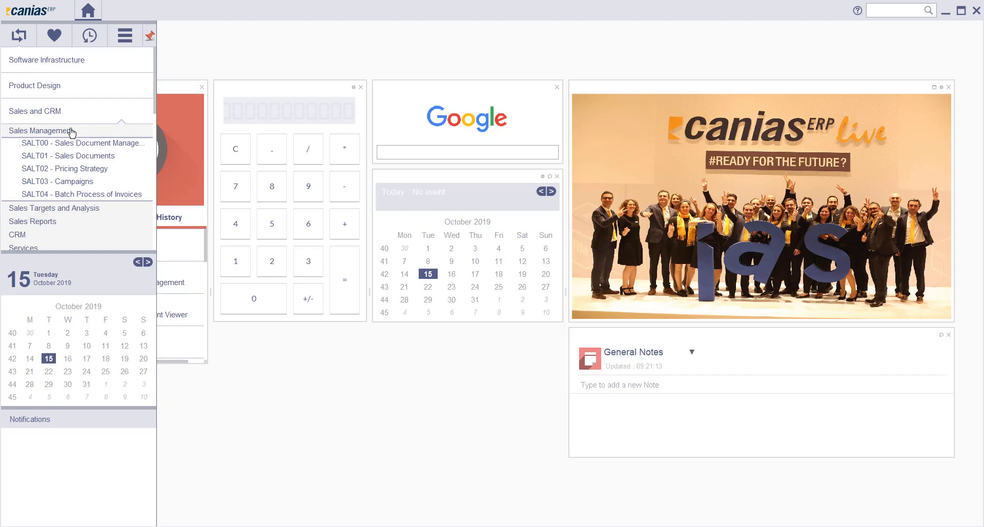
click(311, 368)
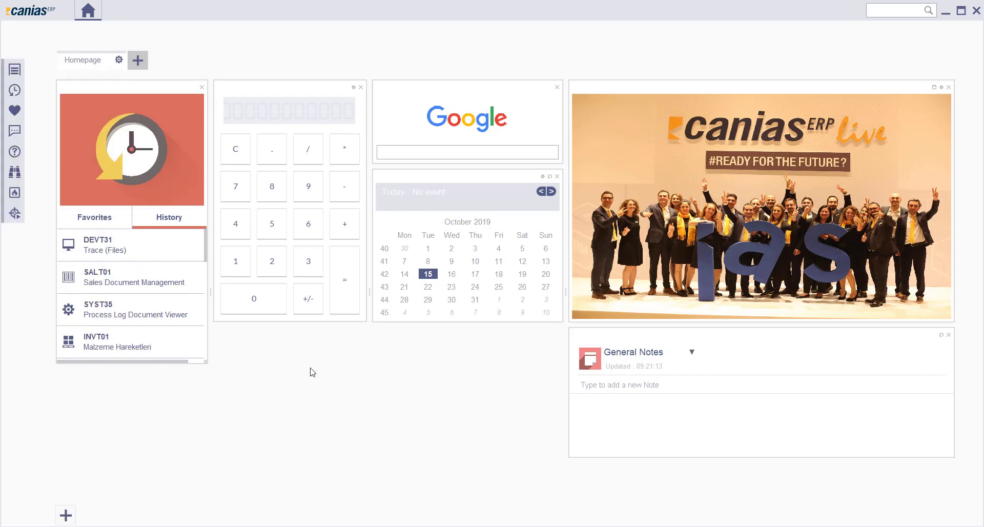
Step: Review the favorite transactions and the transaction history on the homepage
click(105, 222)
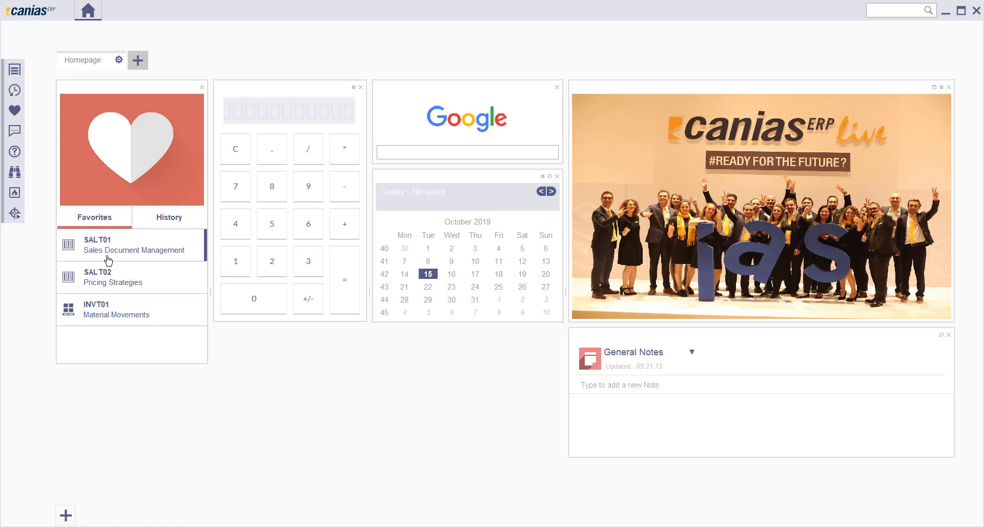
click(173, 220)
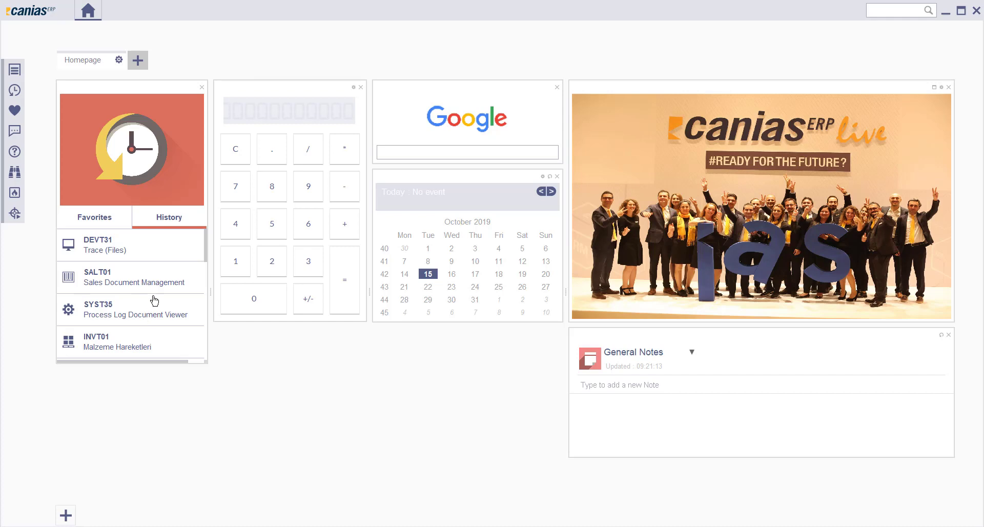
scroll(154, 301, down, 2)
scroll(151, 308, up, 2)
Step: Search the full transaction list for "Sales d" and close the list
click(930, 11)
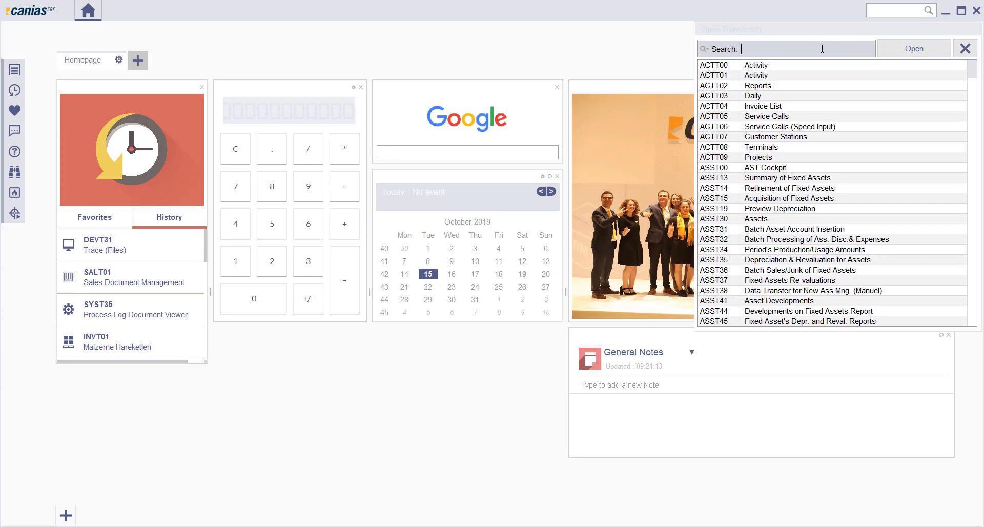
text(Sales)
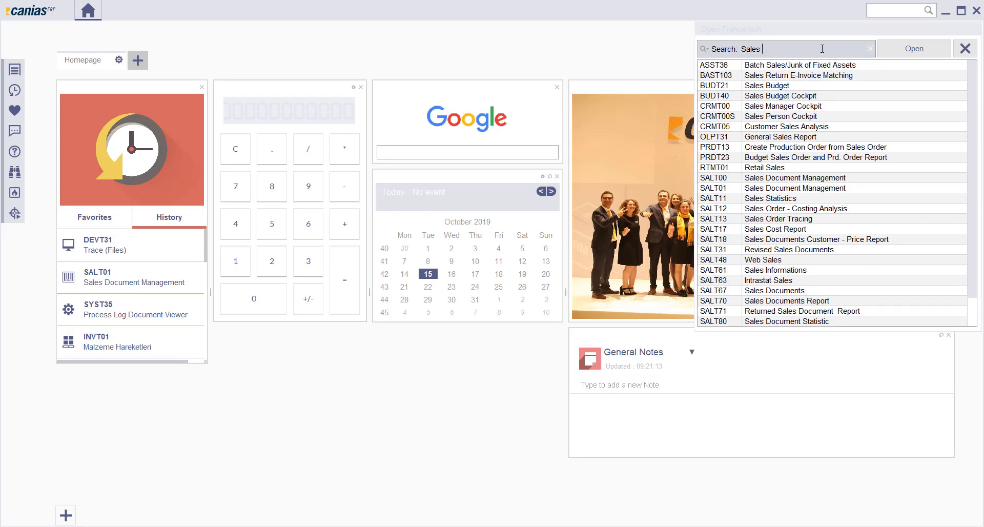
text(d)
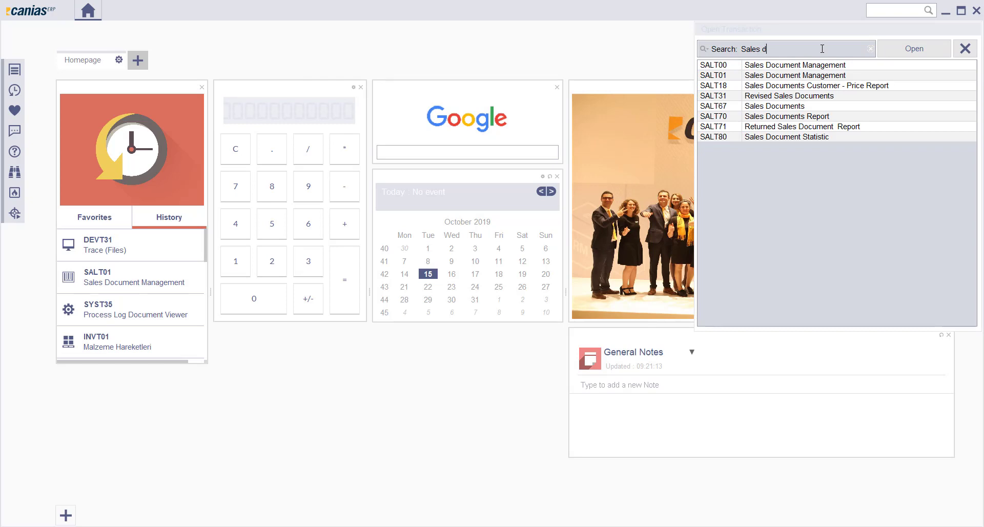
click(965, 48)
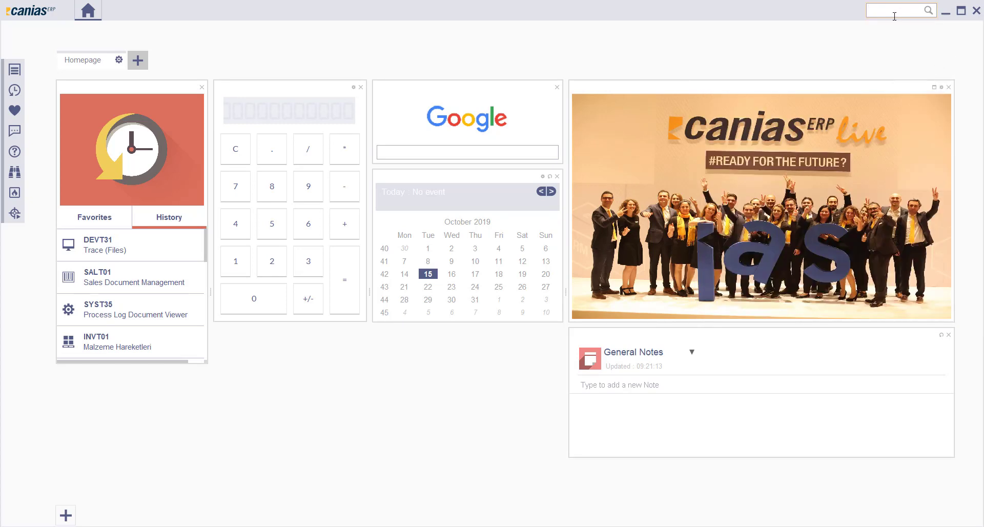
Step: Find transaction SALT01 by its code and open Sales Document Management
text(SALT)
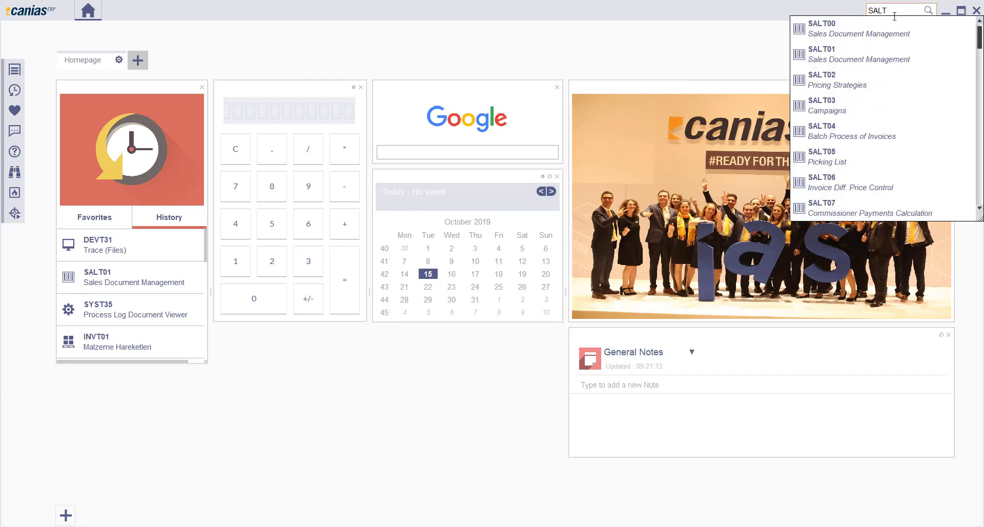
text(01)
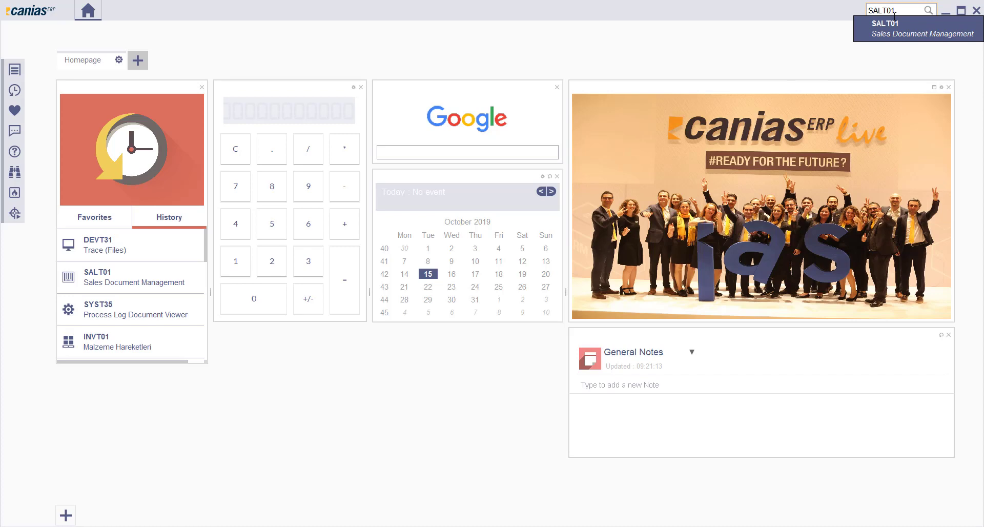
key(Return)
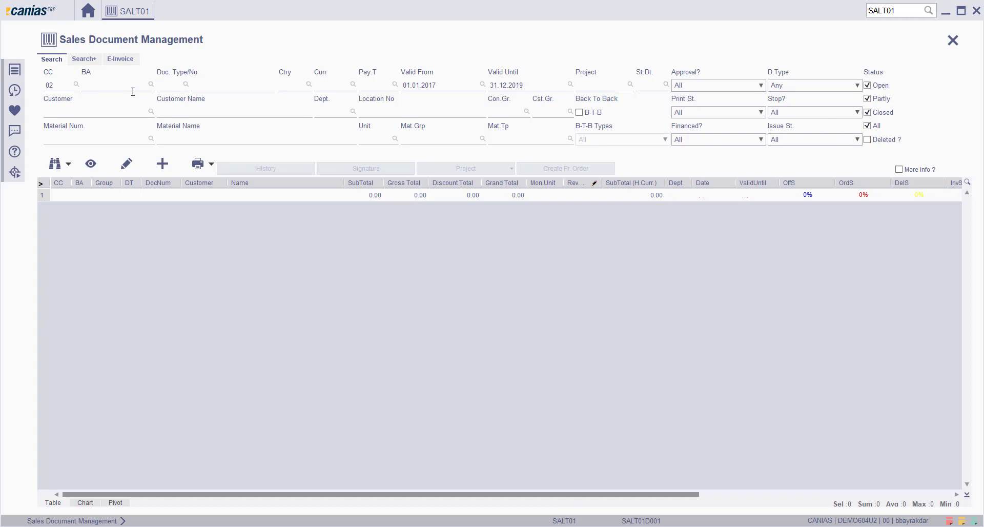
Step: Look up the available business areas, try the approval filter with No, and restore it to All
click(149, 84)
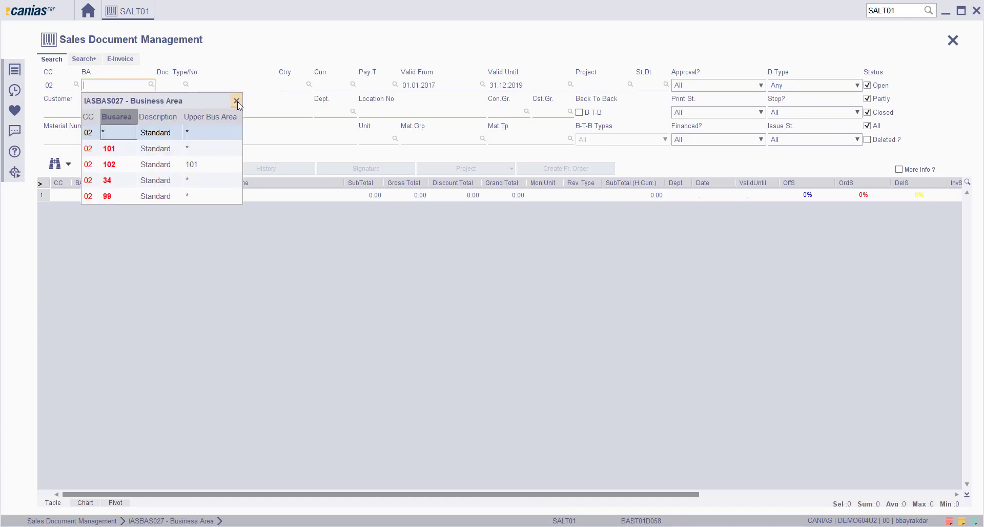
click(238, 101)
click(713, 88)
click(714, 91)
click(705, 97)
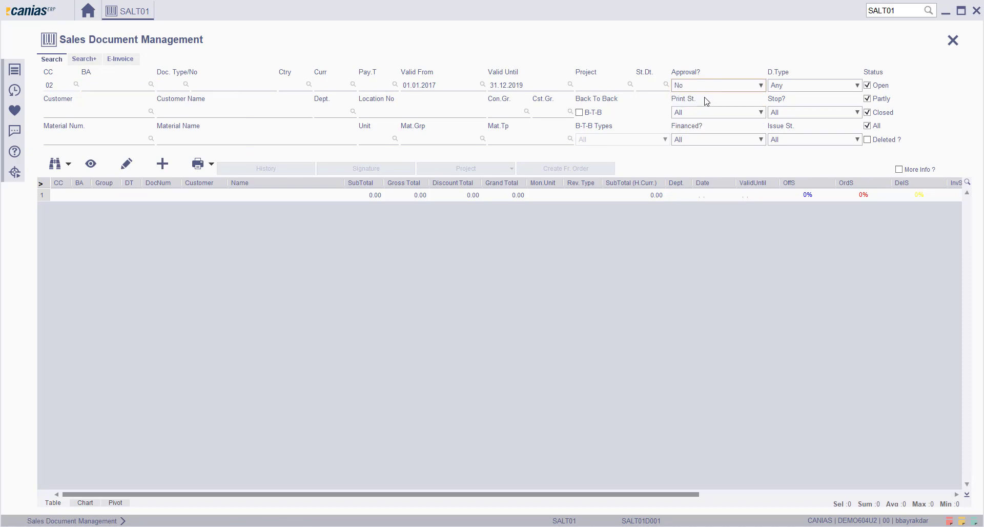
click(711, 82)
click(706, 127)
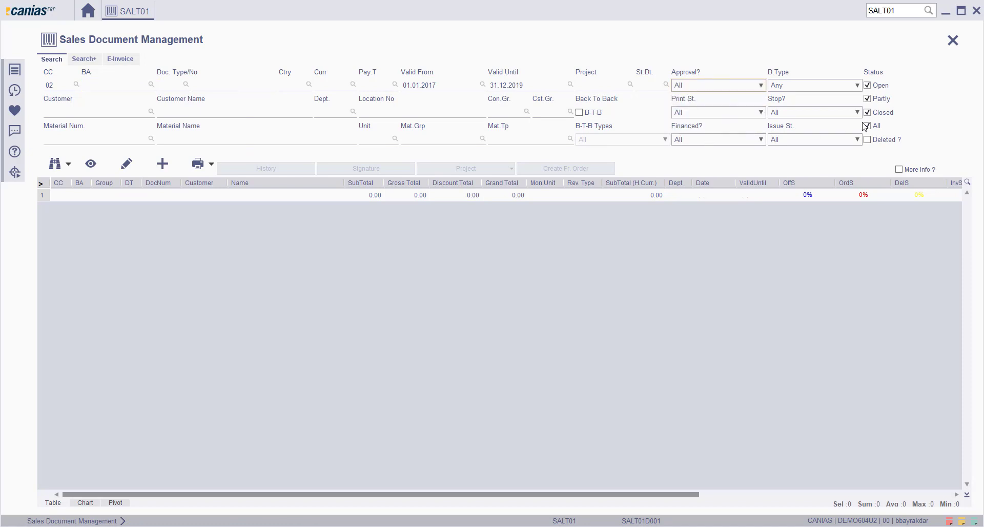
Step: Examine the extended and e-invoice search criteria, and return to the main search criteria
click(867, 86)
click(86, 59)
click(121, 60)
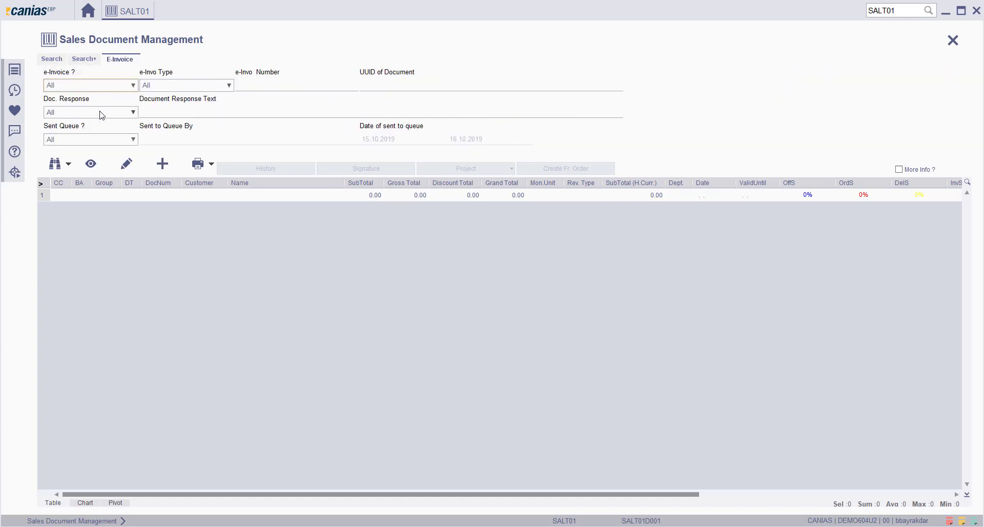
click(50, 59)
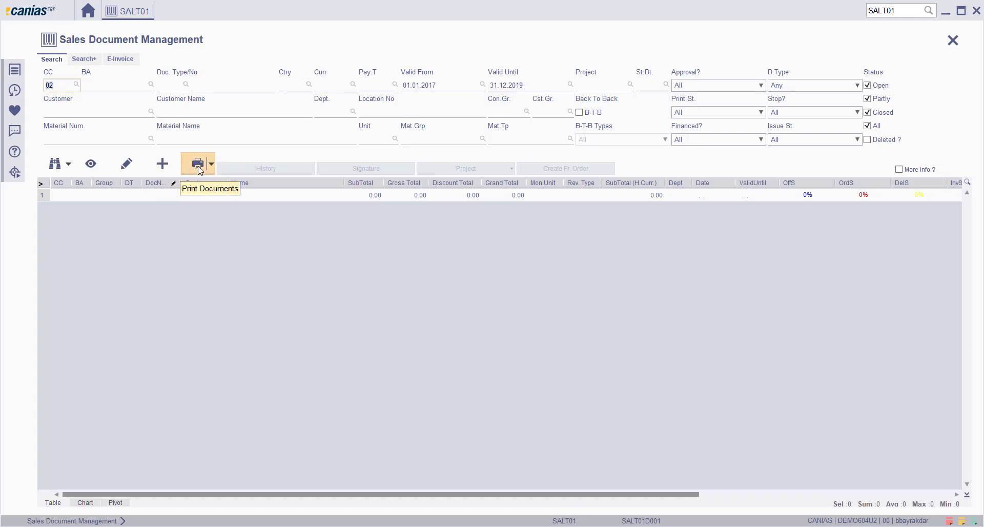
Step: Check the available search modes and list the sales documents of any document type
click(69, 164)
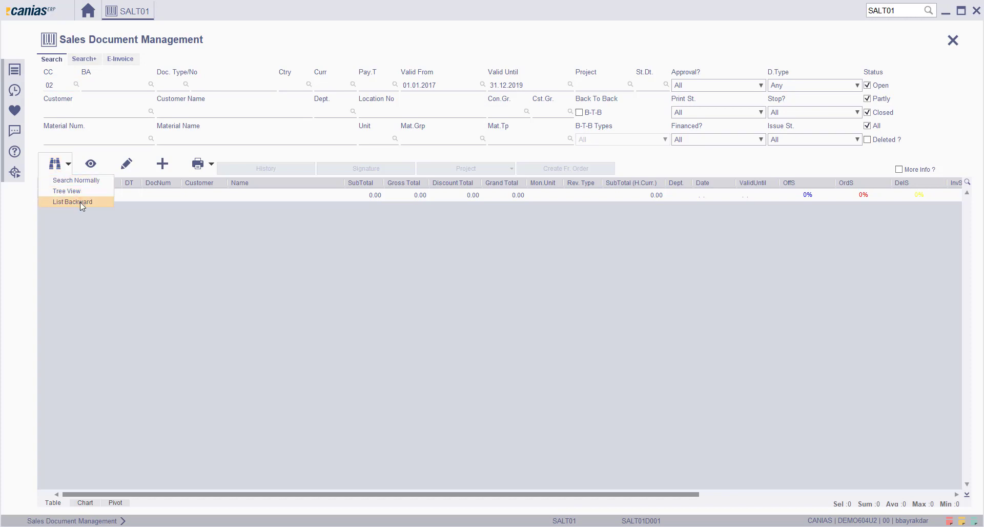
click(68, 166)
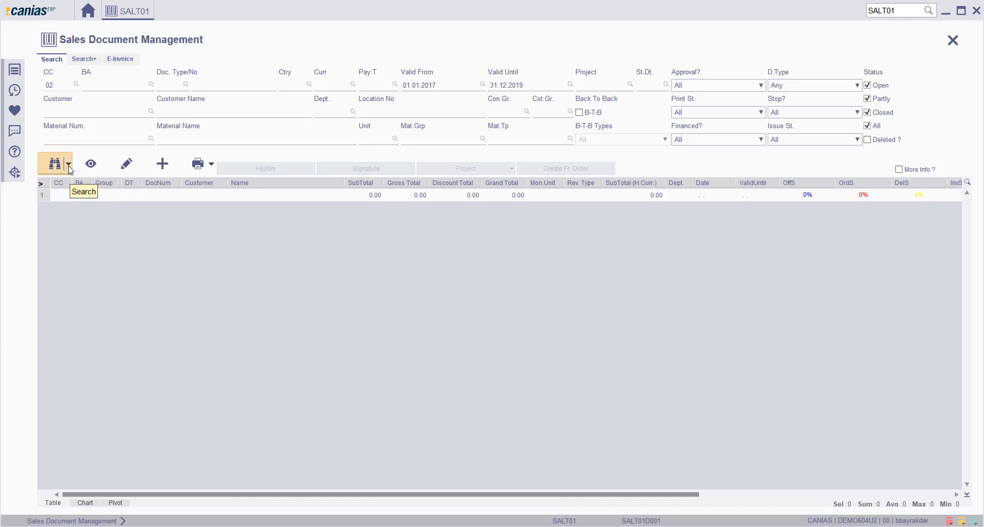
click(275, 250)
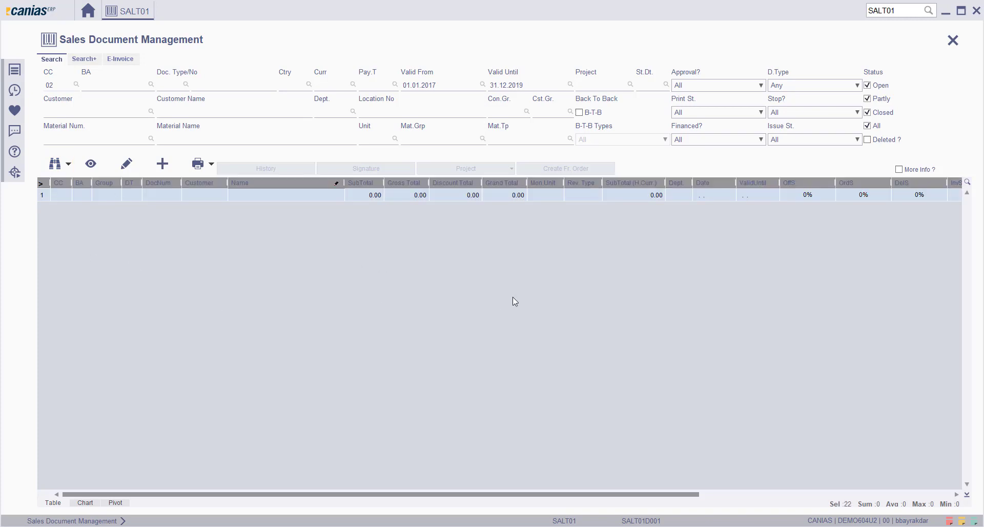
click(54, 164)
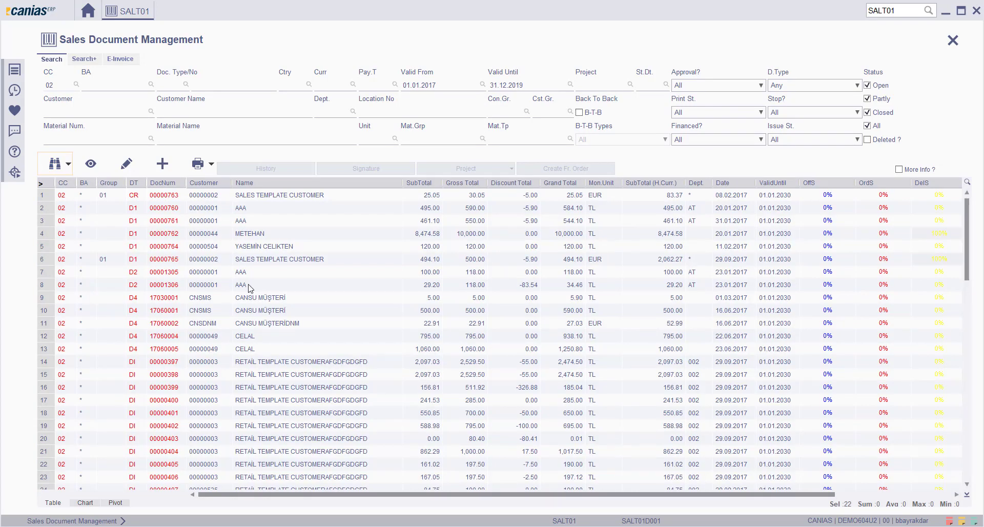
Step: Restrict the document type to Invoice and run the sales document search
click(801, 90)
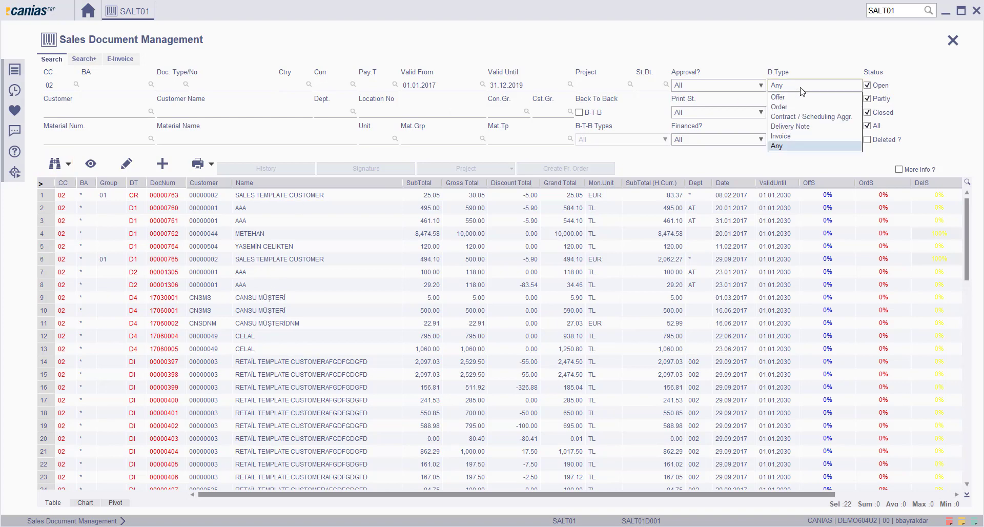
click(800, 136)
click(55, 163)
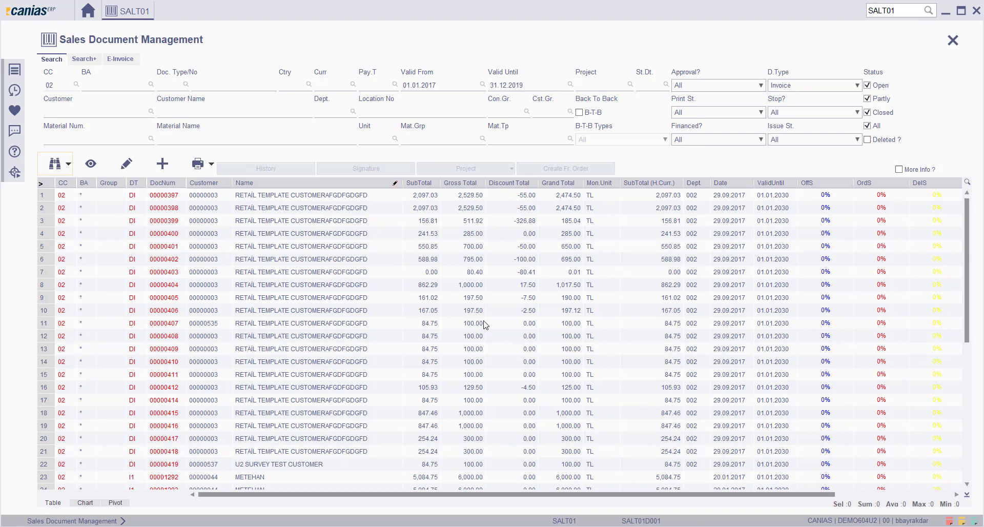
click(619, 256)
Step: Filter the invoice list by the Customer column, excluding the unwanted customer numbers, and apply the filter
click(224, 184)
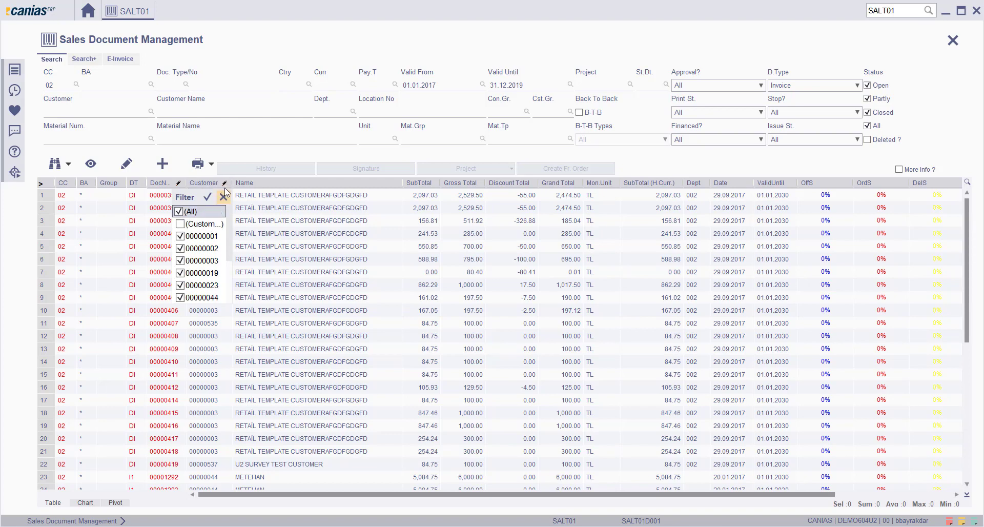
click(197, 236)
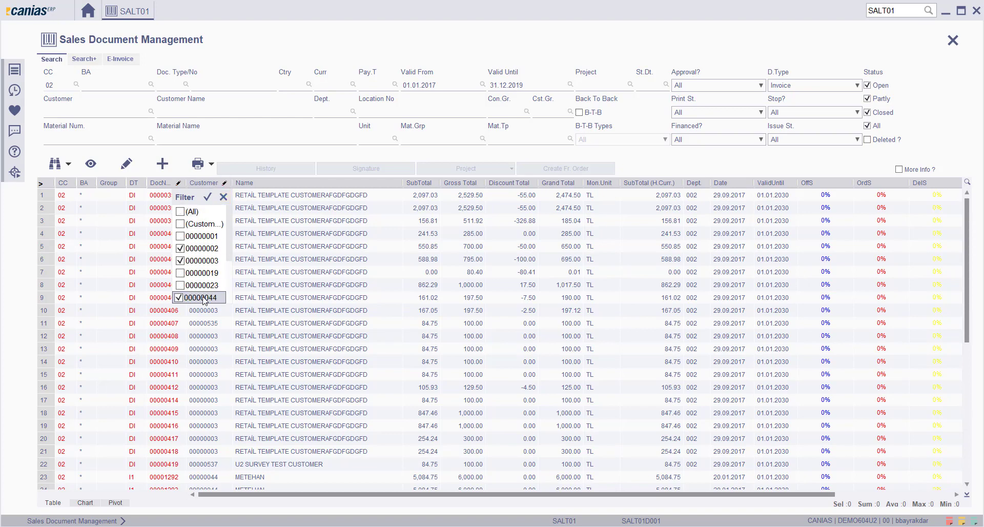
click(202, 296)
click(201, 287)
scroll(201, 287, down, 2)
click(202, 236)
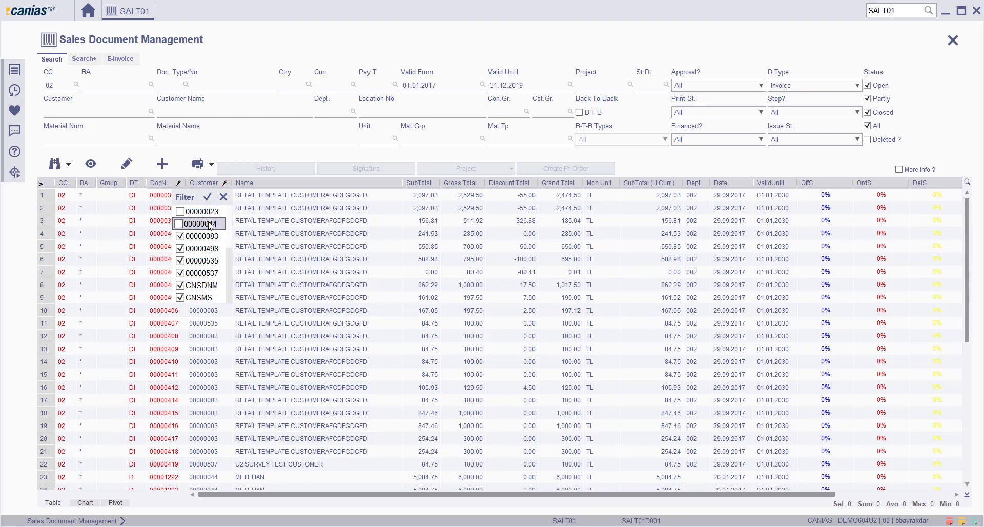
click(206, 249)
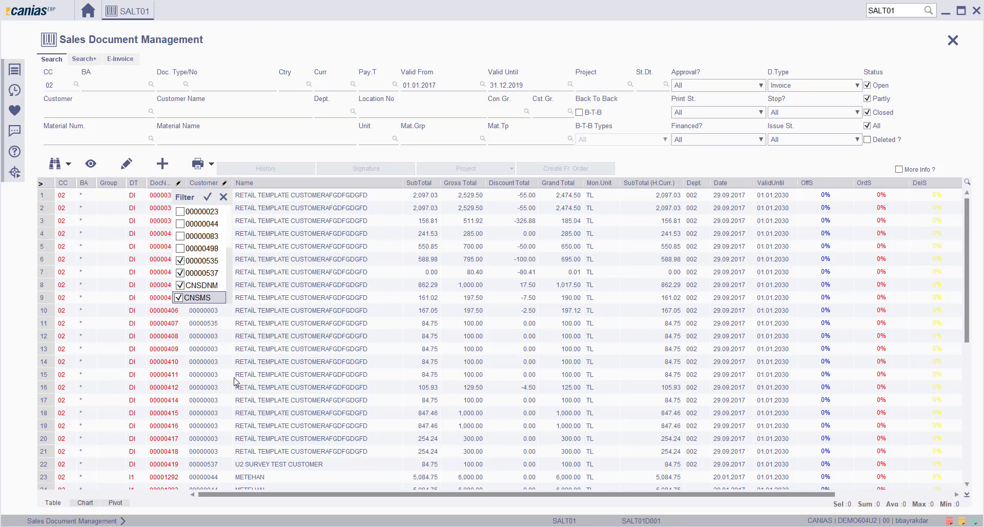
scroll(202, 205, up, 2)
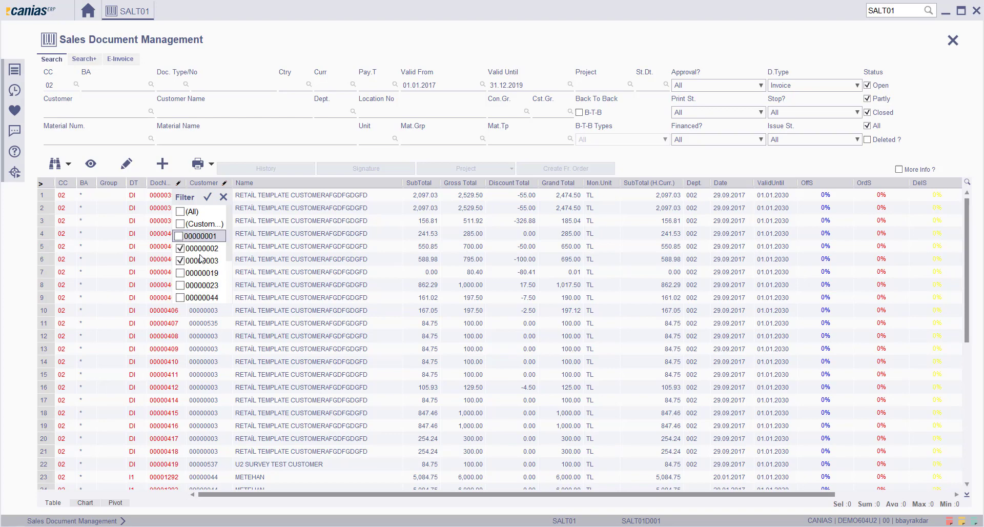
click(207, 197)
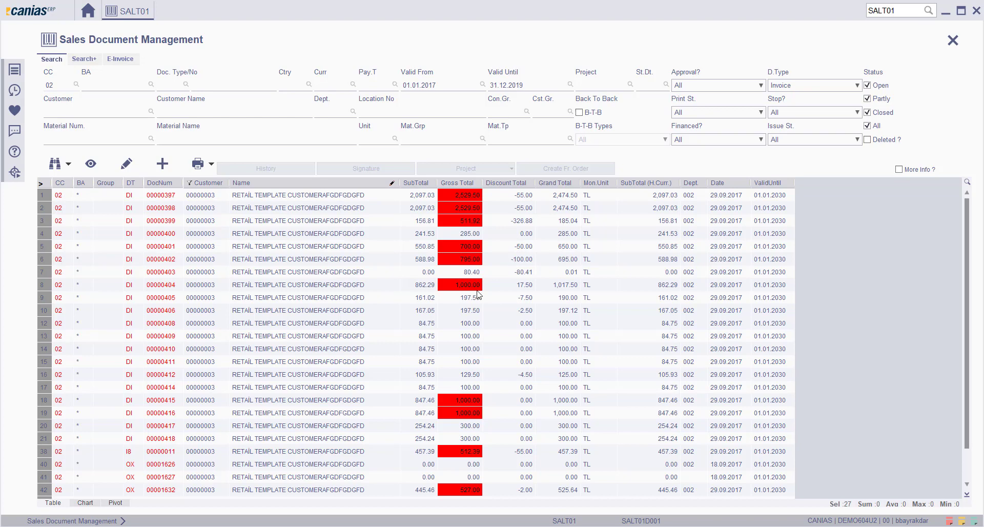
Step: Start a table report in the Report Wizard and add the columns Name, Gross Total, Grand Total, Mon.Unit and Date
right_click(335, 189)
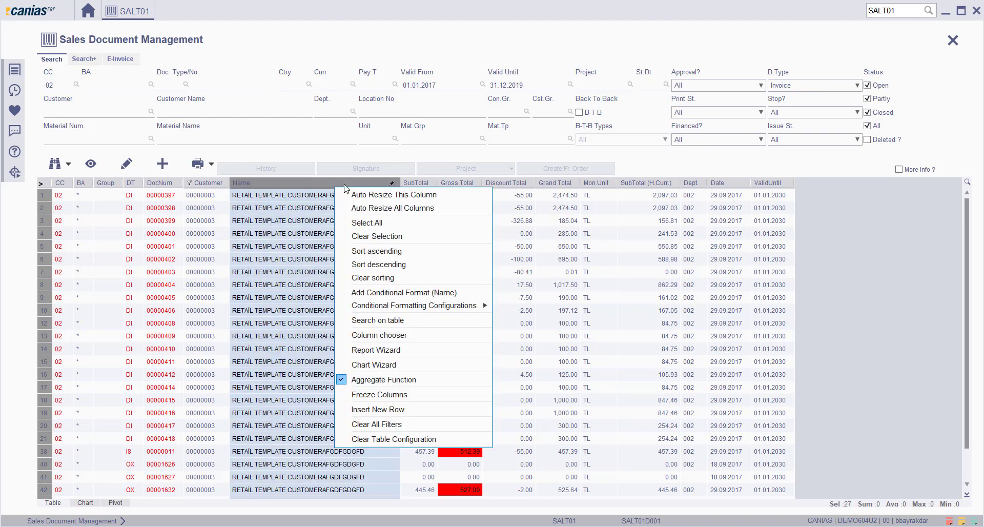
click(380, 350)
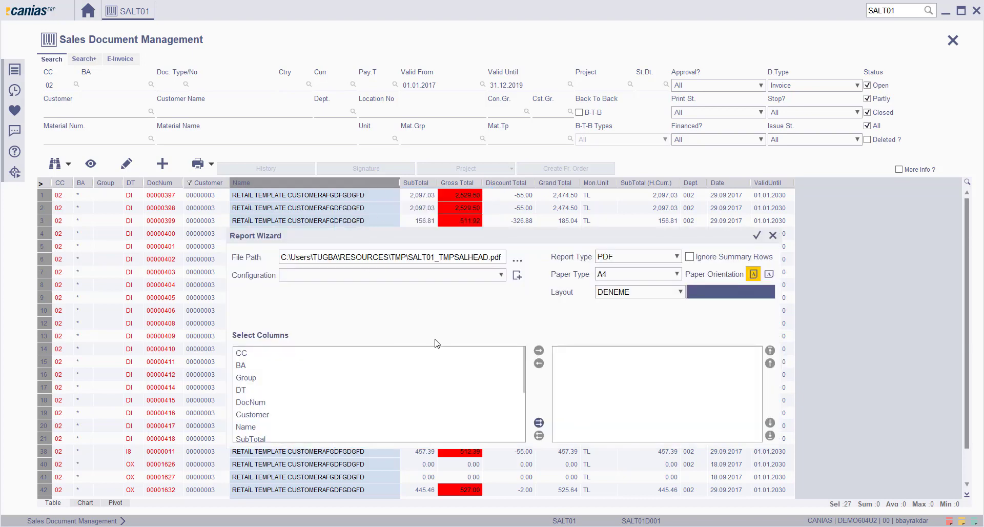
drag(479, 236, 479, 137)
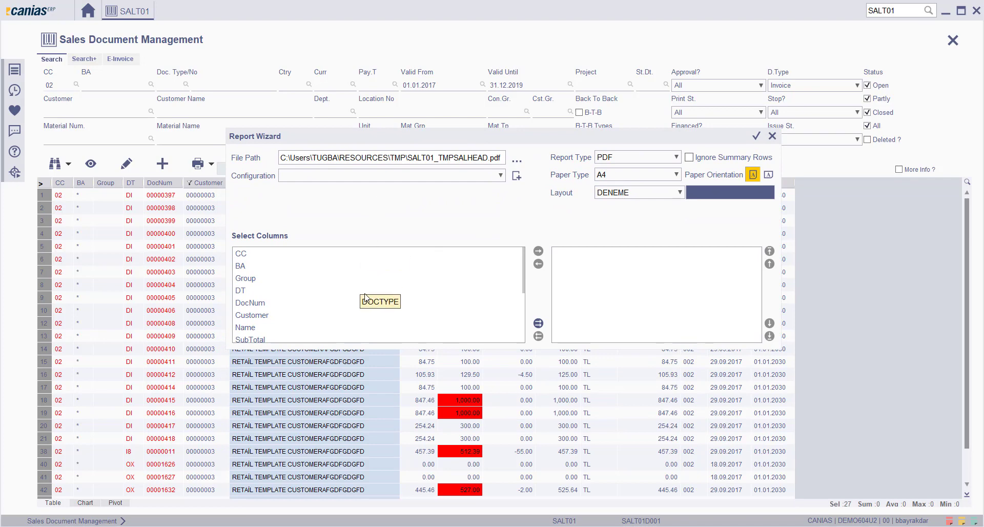
scroll(270, 302, down, 1)
double_click(254, 291)
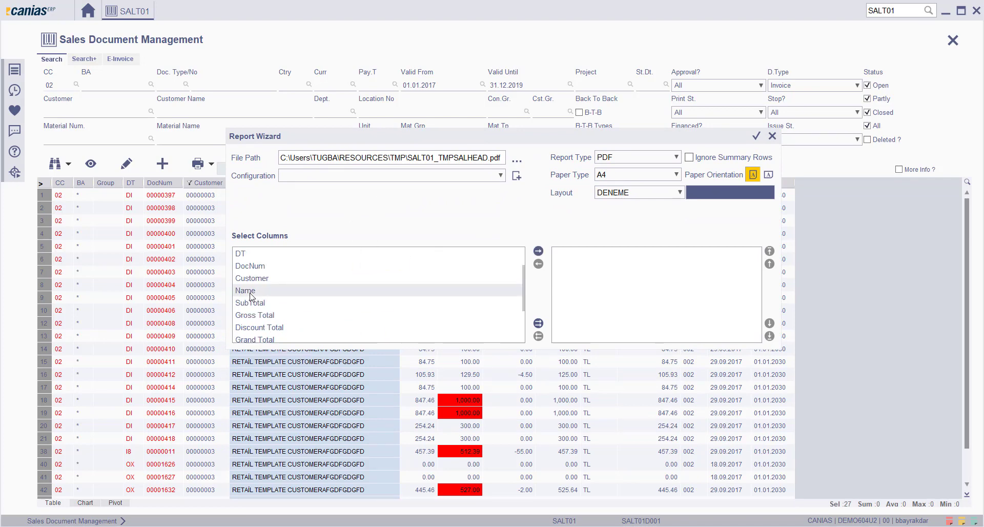
double_click(263, 303)
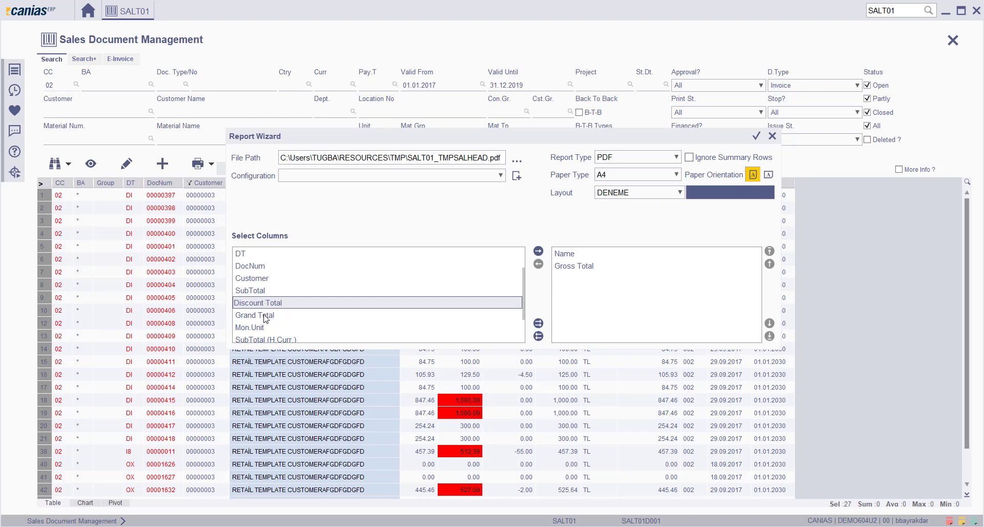
double_click(265, 315)
scroll(267, 317, down, 1)
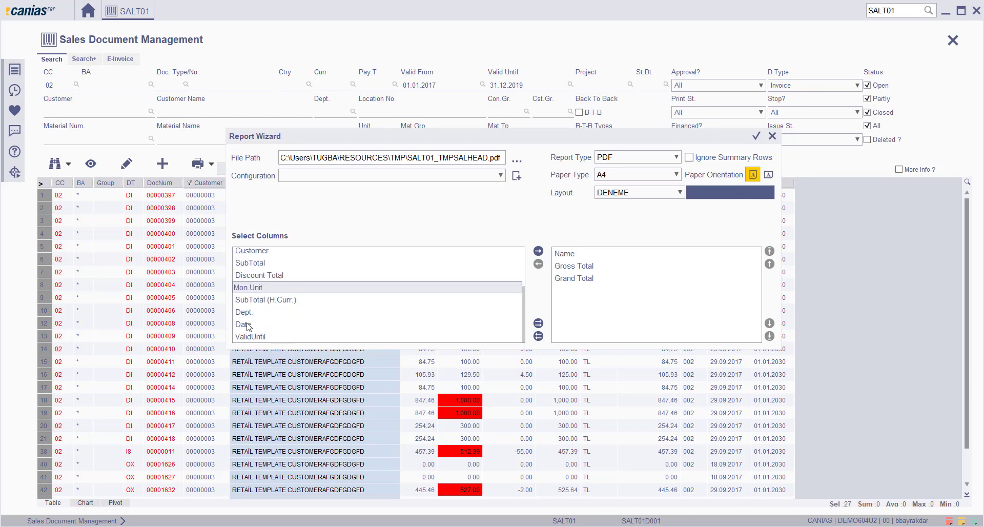
double_click(254, 288)
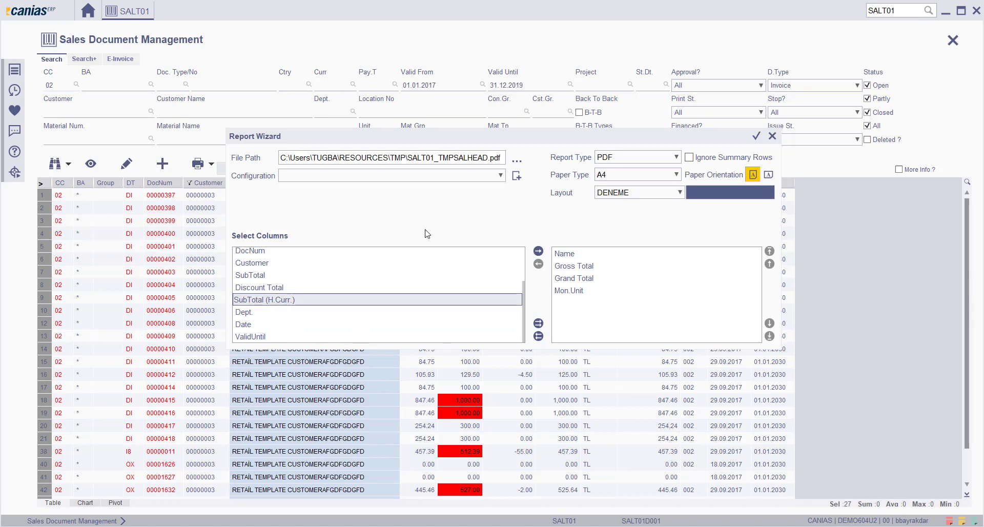
double_click(251, 321)
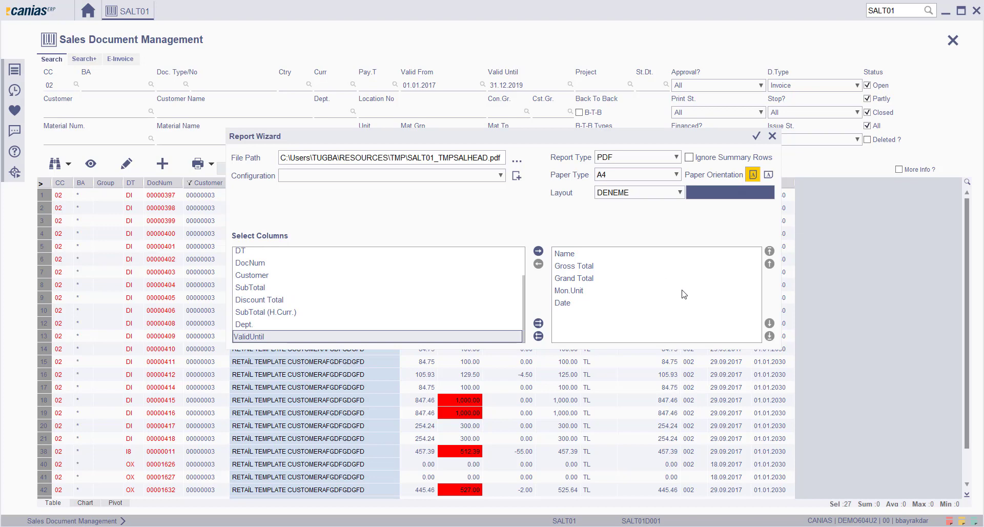
Step: Set the report type to XLS and generate the report
click(640, 156)
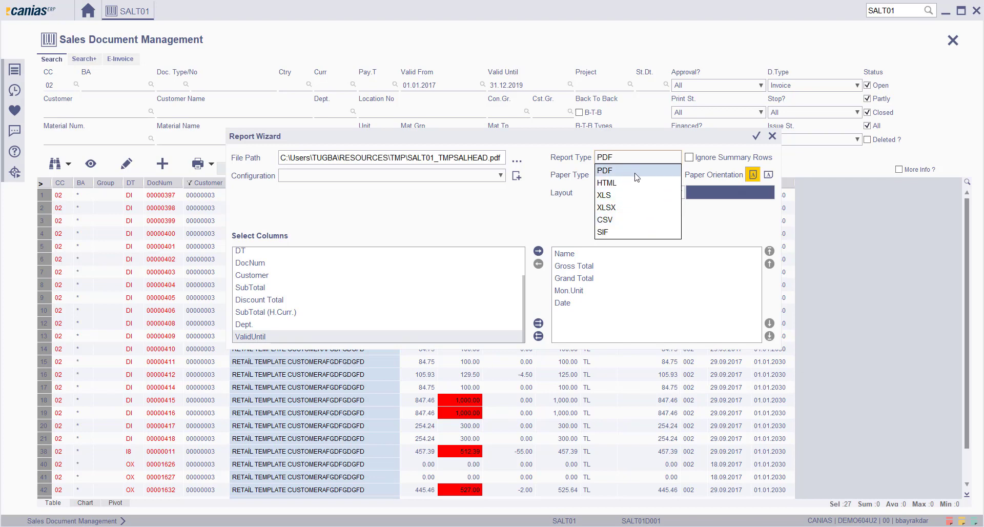
click(626, 200)
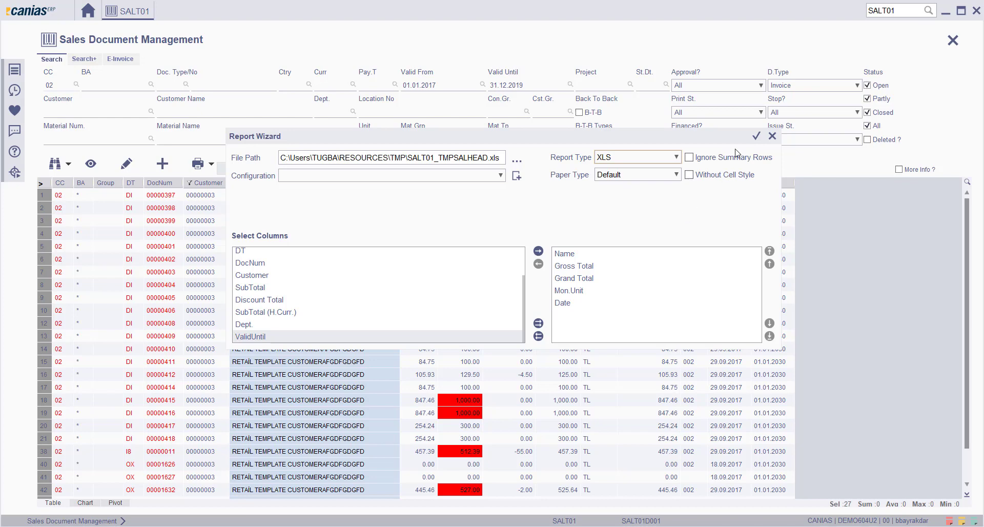
click(756, 136)
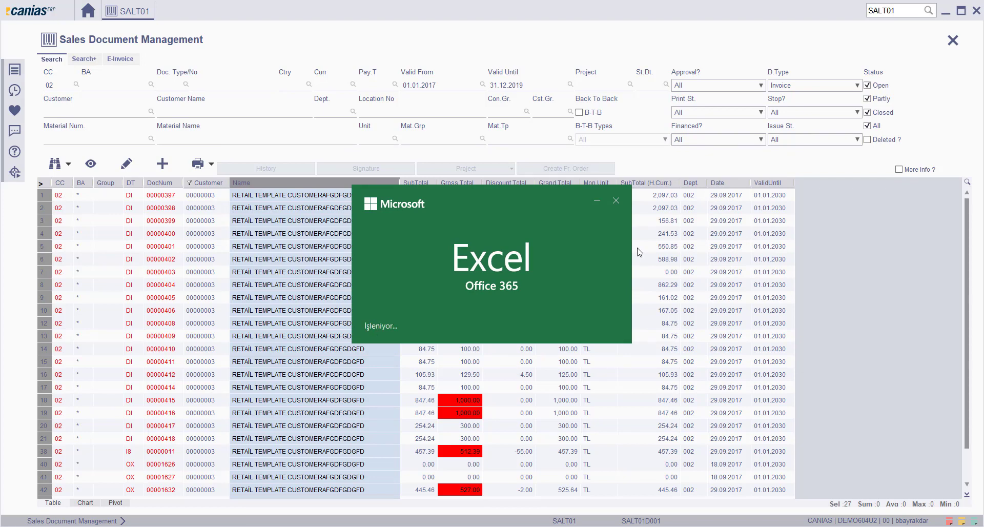
Step: Examine the exported rows in Excel, widen the Name column until its text shows in full, and leave the workbook
drag(108, 208, 411, 207)
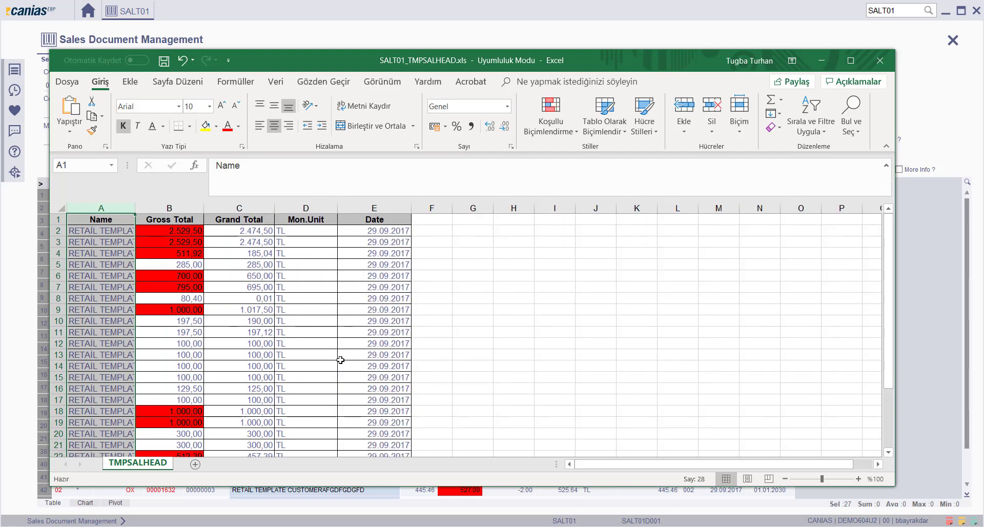
scroll(206, 335, down, 6)
scroll(206, 335, up, 6)
scroll(213, 353, down, 6)
scroll(200, 367, up, 6)
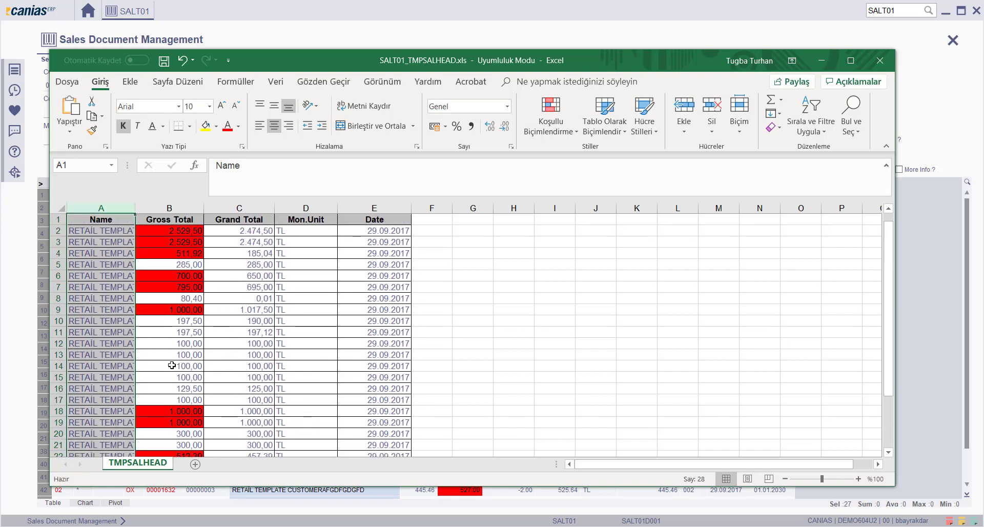
drag(135, 207, 256, 208)
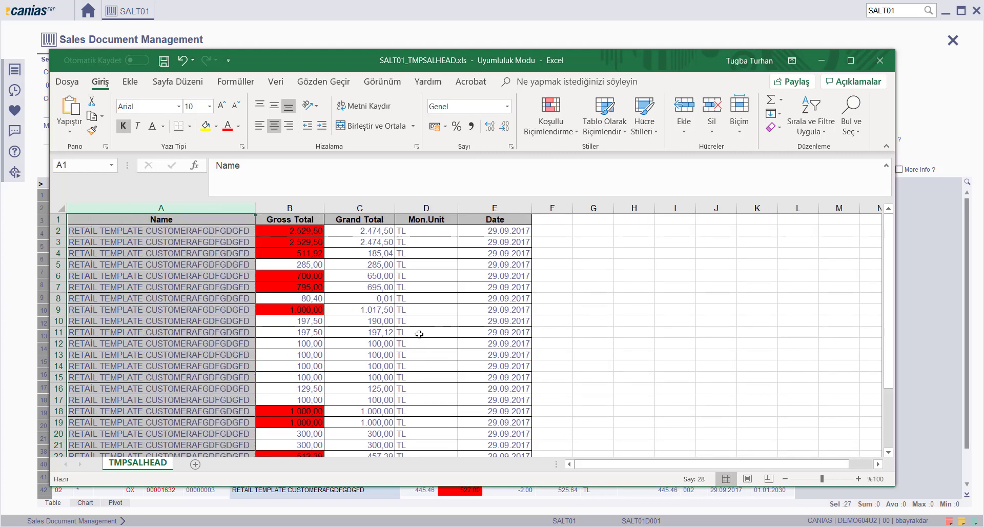
click(508, 45)
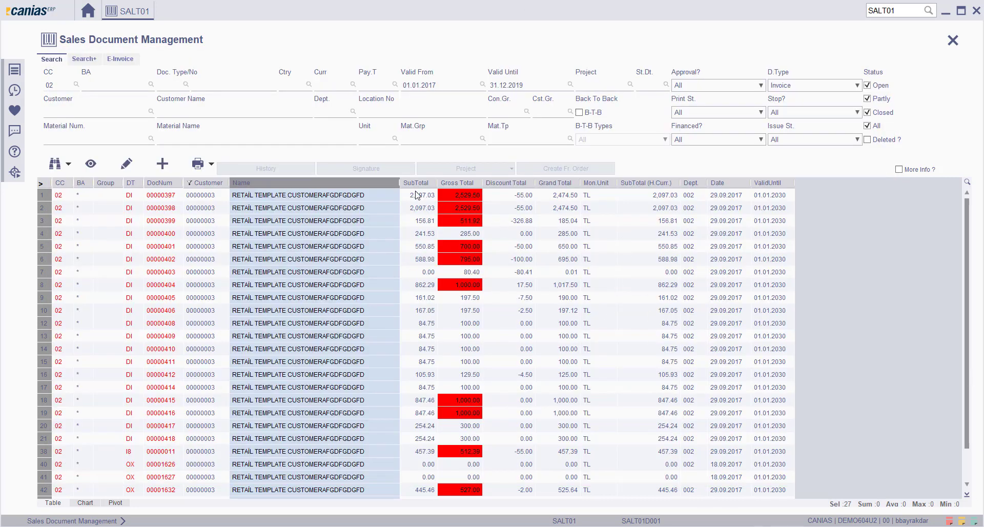
Step: Check the aggregate figures for the SubTotal cells of documents 00000397 through 00000408, and clear the selection
drag(413, 196, 416, 326)
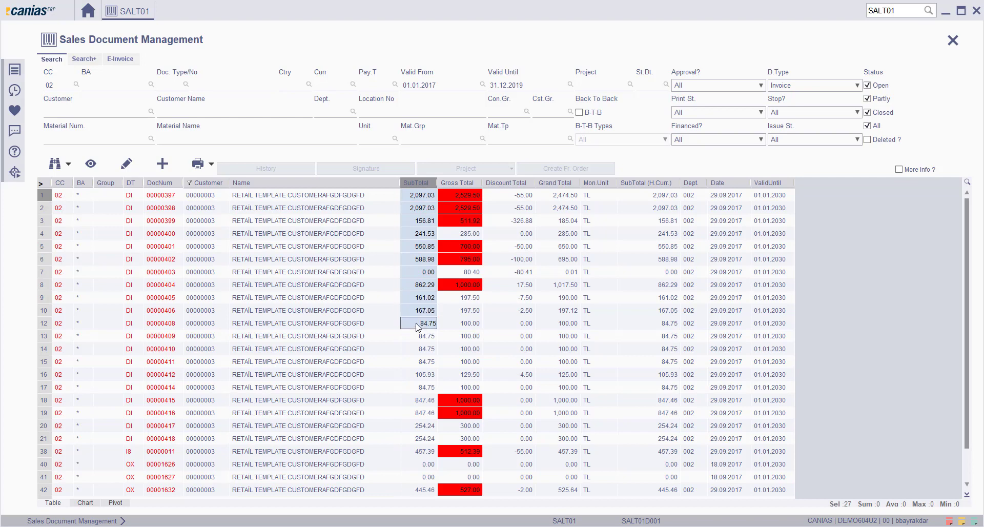
drag(416, 326, 417, 326)
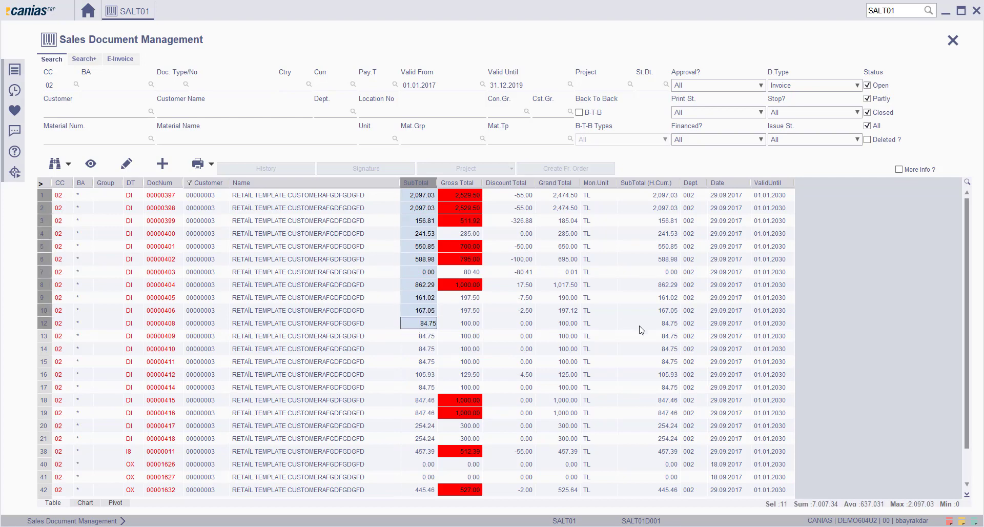
scroll(783, 505, down, 1)
scroll(780, 508, up, 1)
click(889, 486)
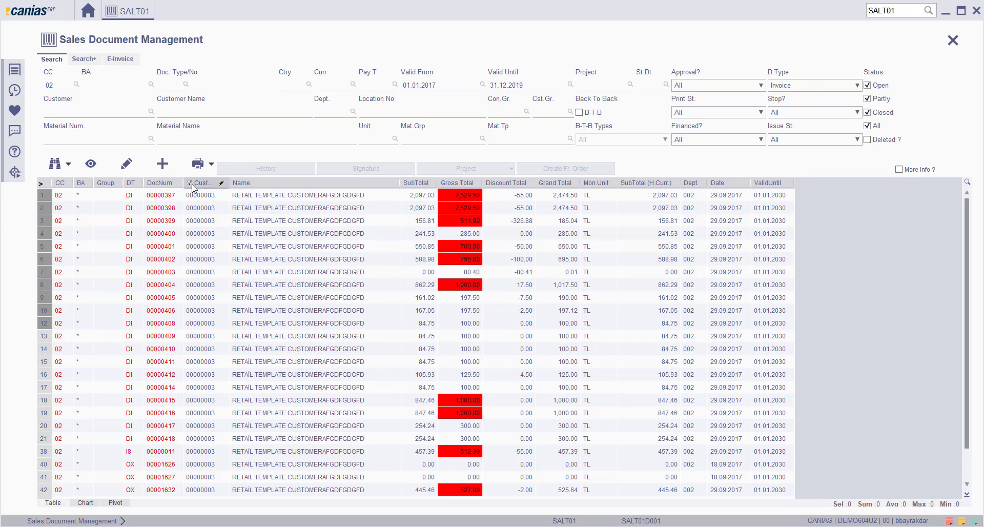
Step: Remove the filter from the Customer column and show the invoice list as a chart
click(221, 183)
click(189, 207)
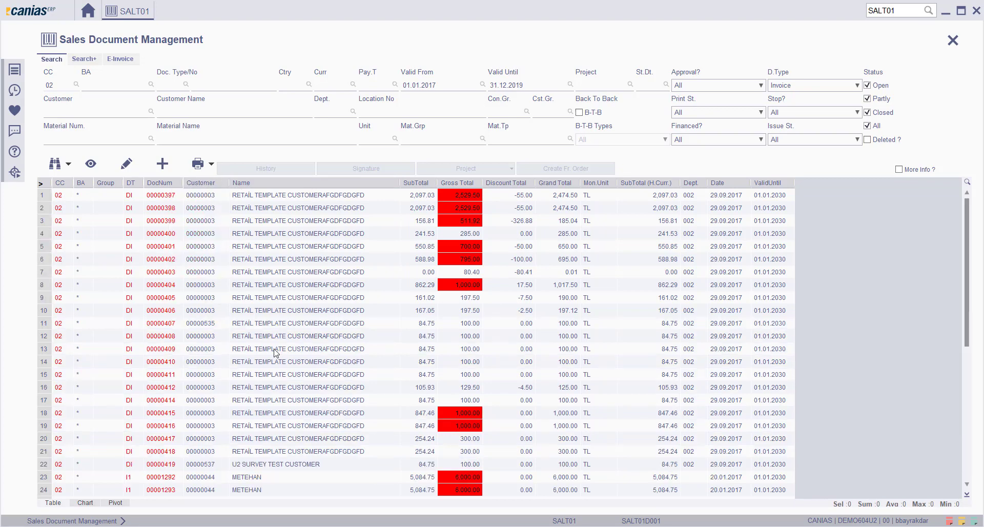
click(85, 503)
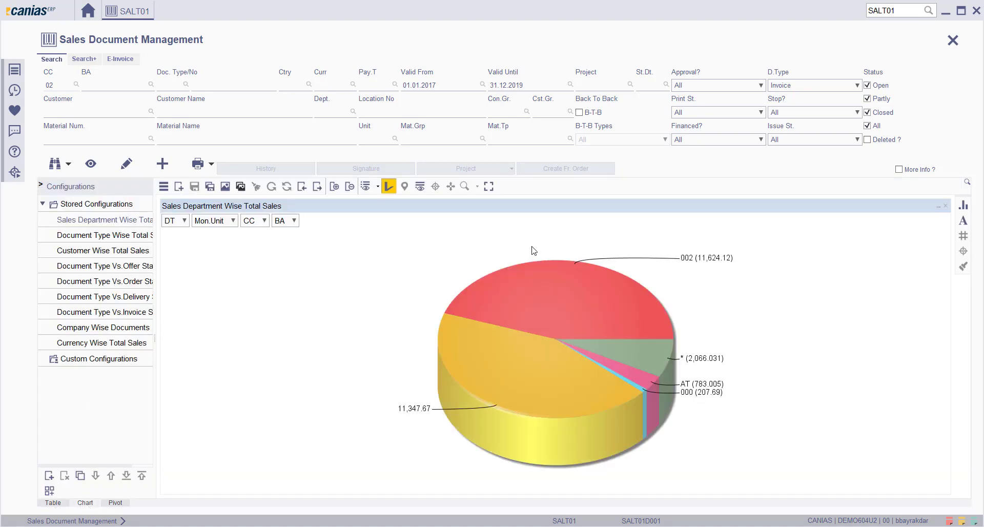
Step: Examine the Sales Department Wise Total Sales pie chart from different angles, pulling out the slice of department 002
scroll(624, 393, down, 3)
scroll(602, 447, down, 11)
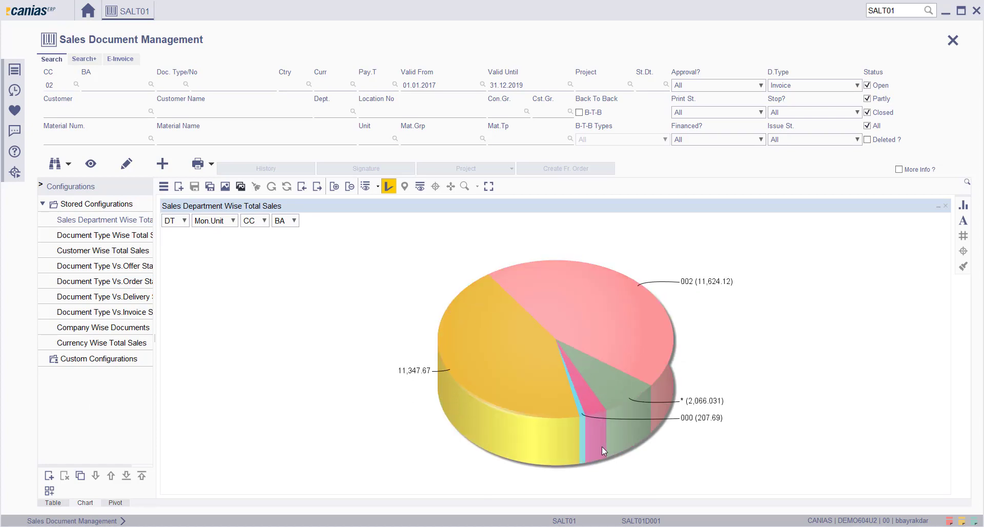
scroll(599, 442, down, 15)
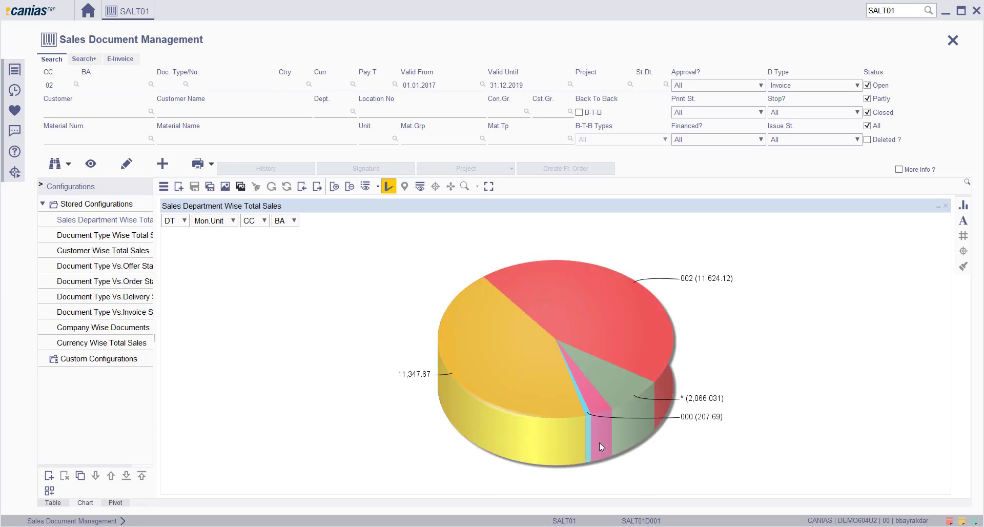
scroll(244, 432, down, 5)
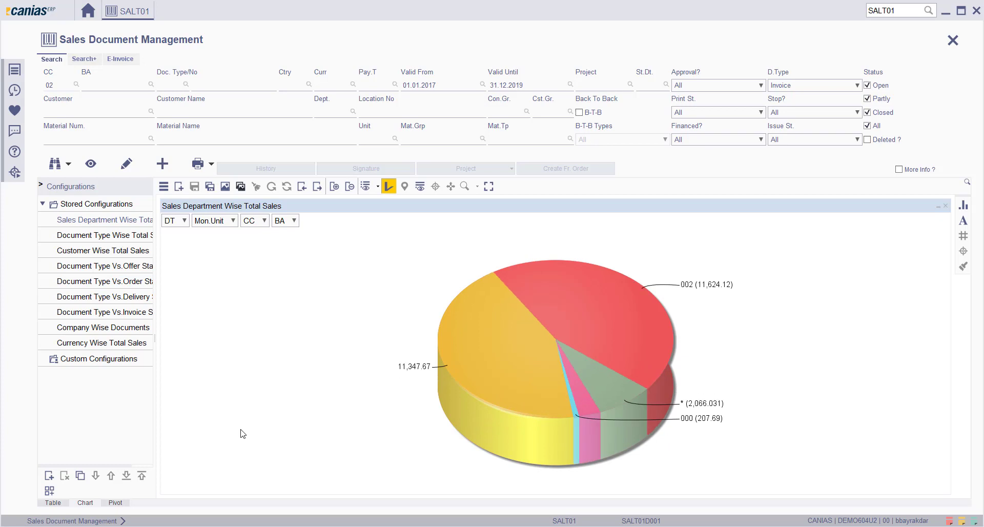
scroll(242, 432, up, 5)
scroll(609, 422, down, 3)
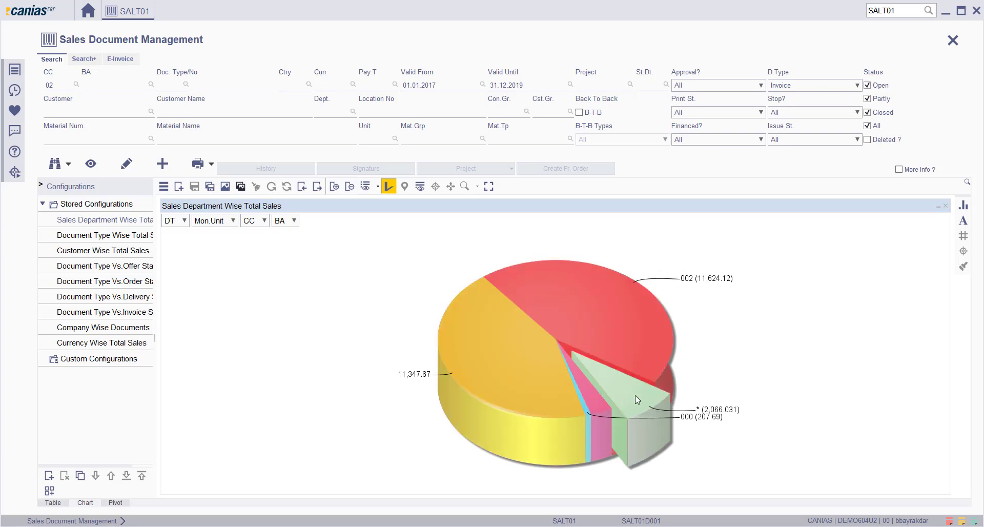
click(644, 325)
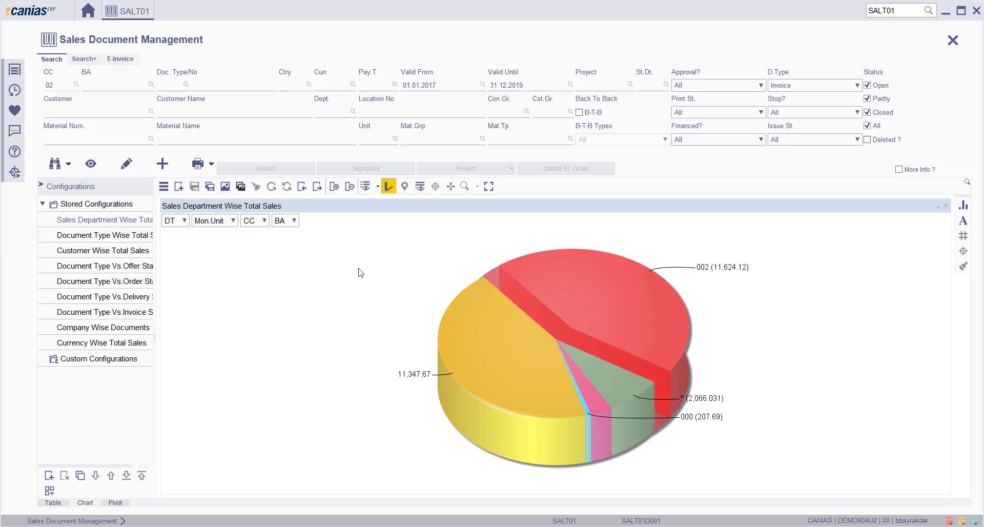
drag(328, 343, 319, 402)
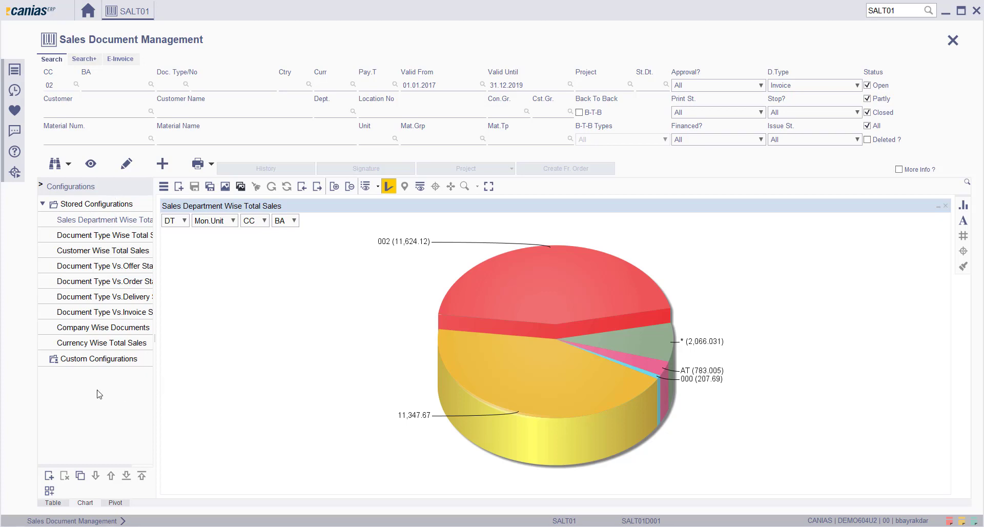
Step: Create a new chart configuration under Custom Configurations and name it CaniasERP
click(81, 359)
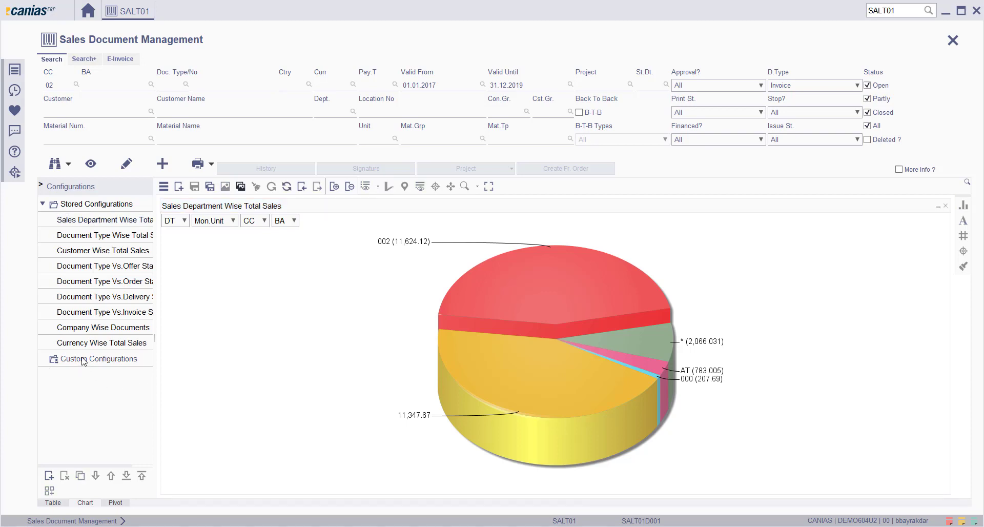
click(49, 476)
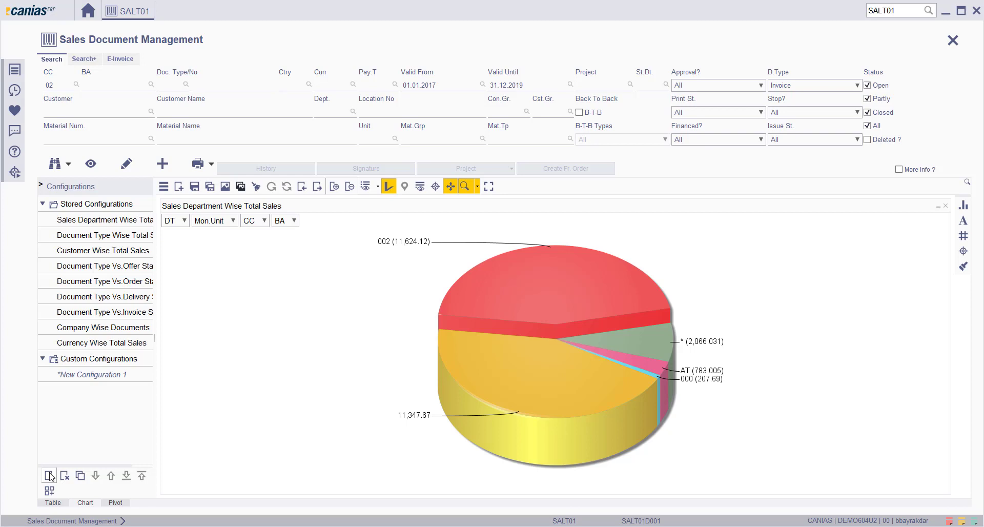
click(104, 378)
double_click(82, 376)
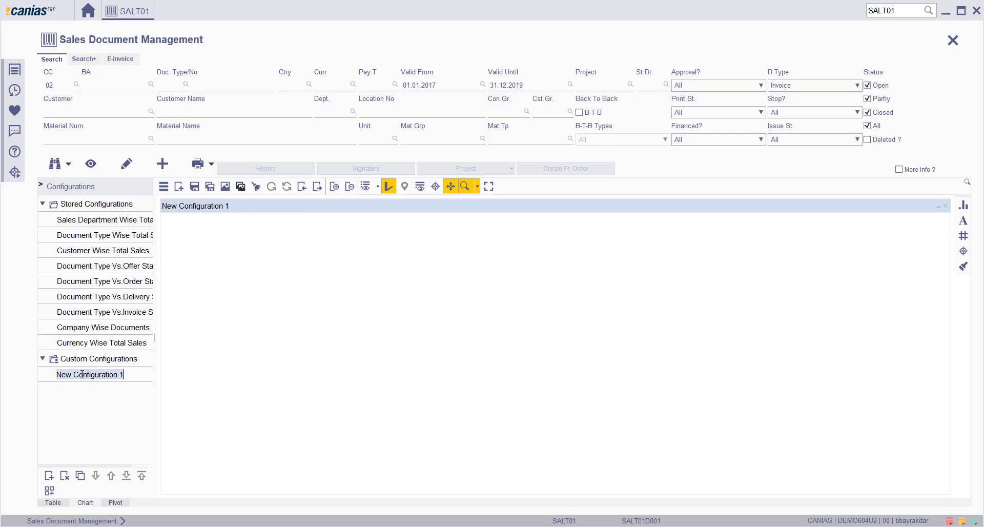
text(CaniasERP)
key(Return)
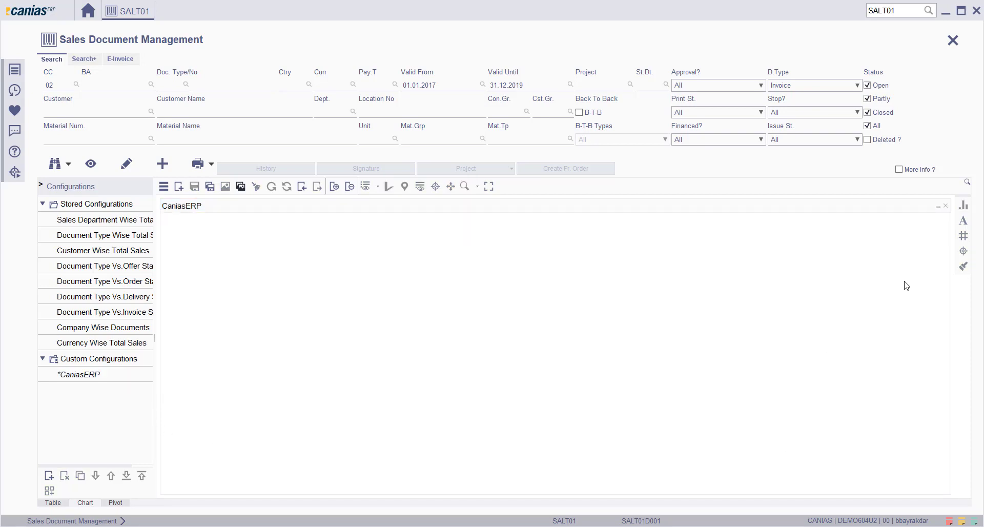
Step: Set the X axis of the CaniasERP chart to the Name column in the chart options
click(176, 209)
click(963, 205)
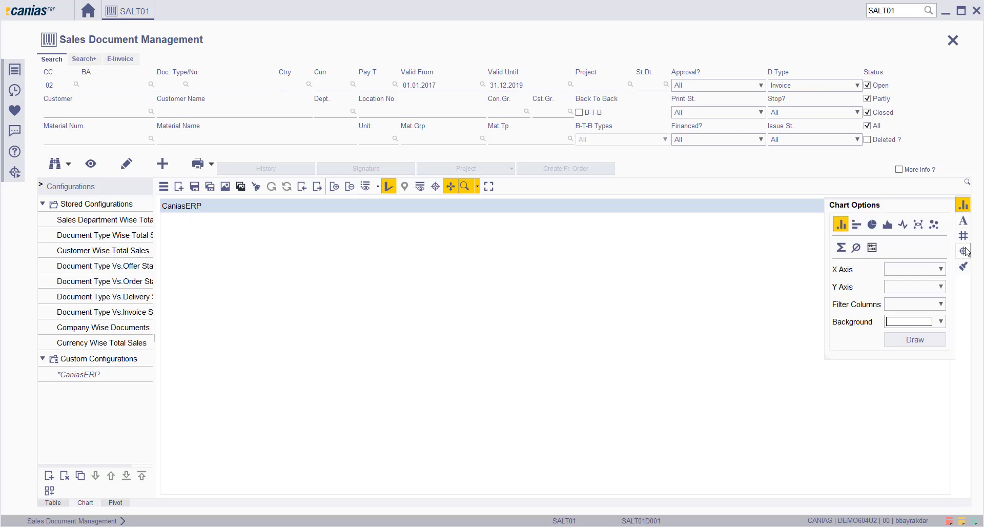
click(917, 269)
click(917, 270)
click(904, 269)
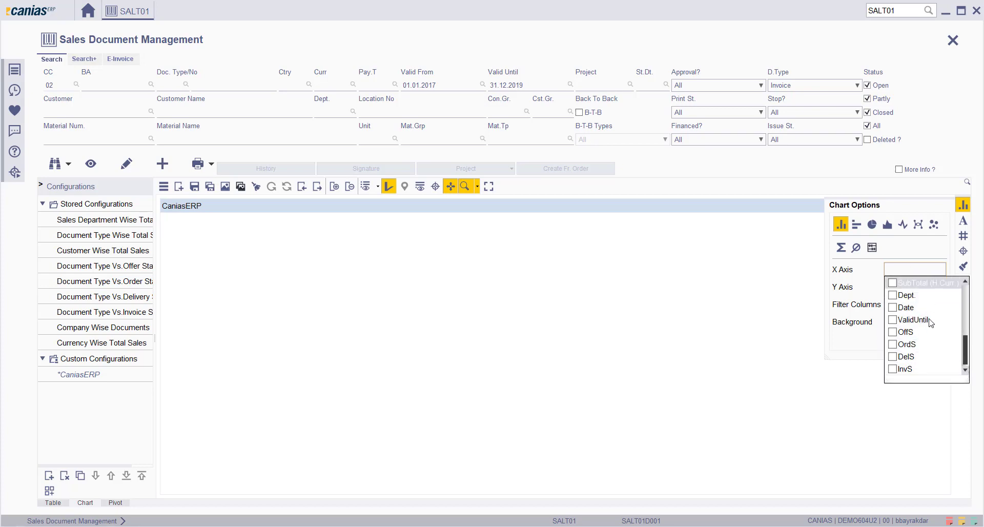
scroll(928, 331, up, 4)
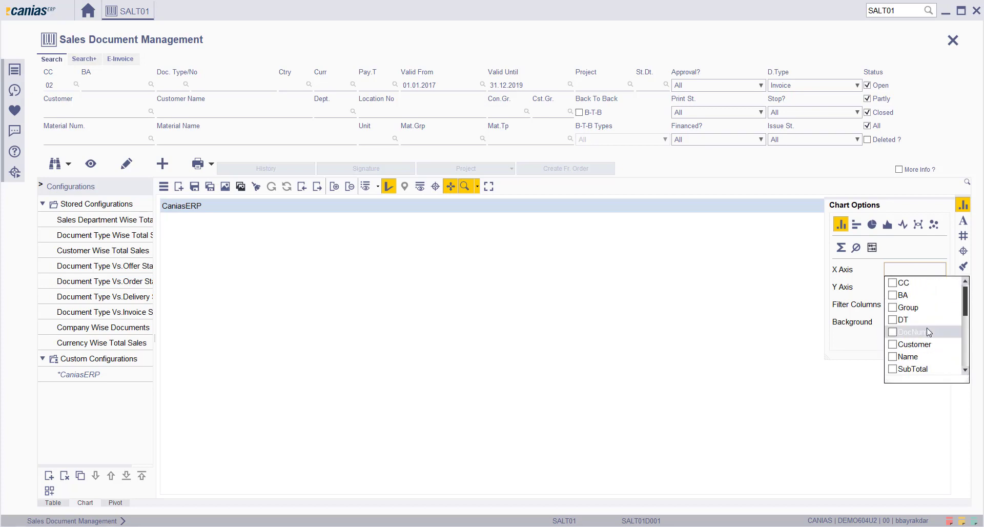
scroll(923, 331, down, 1)
click(915, 319)
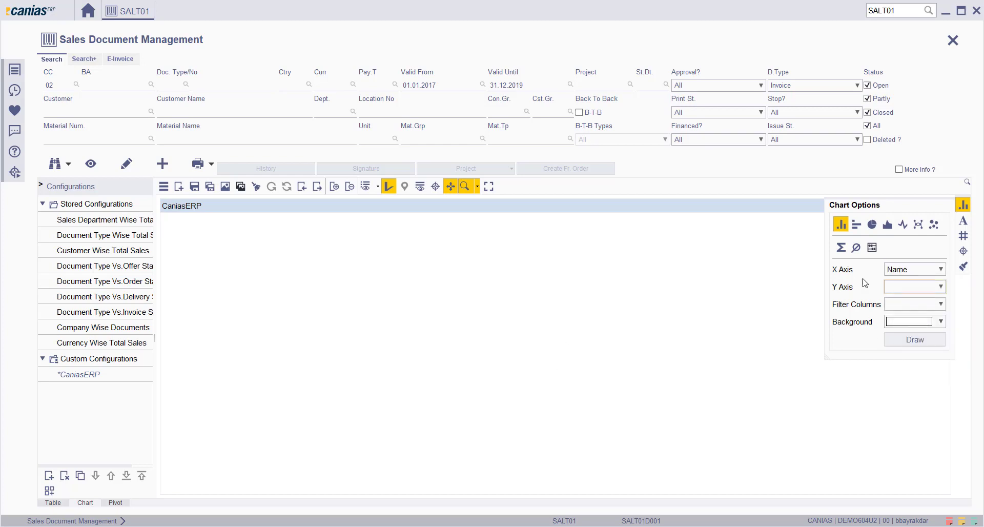
Step: Set the Y axis of the CaniasERP chart to the Grand Total column
click(925, 291)
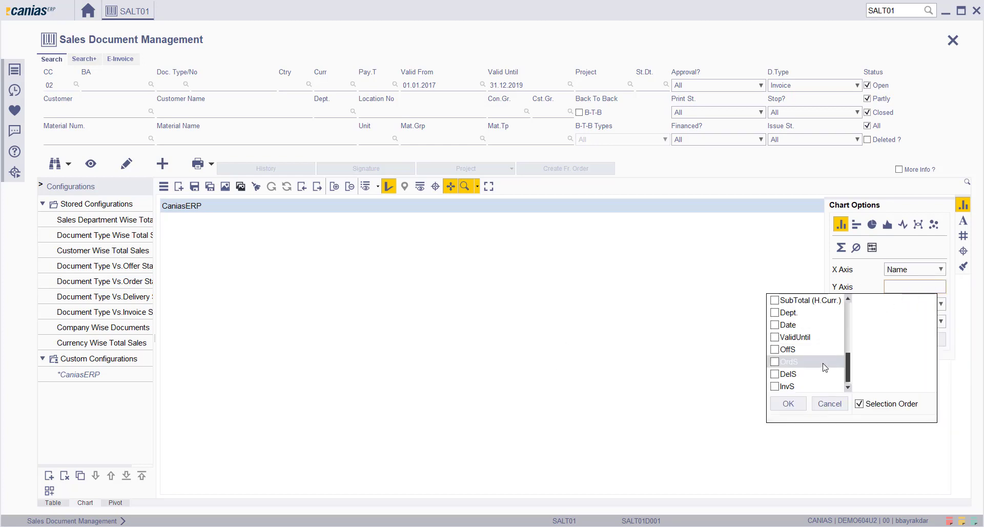
scroll(825, 359, up, 3)
scroll(825, 367, down, 2)
scroll(820, 361, up, 2)
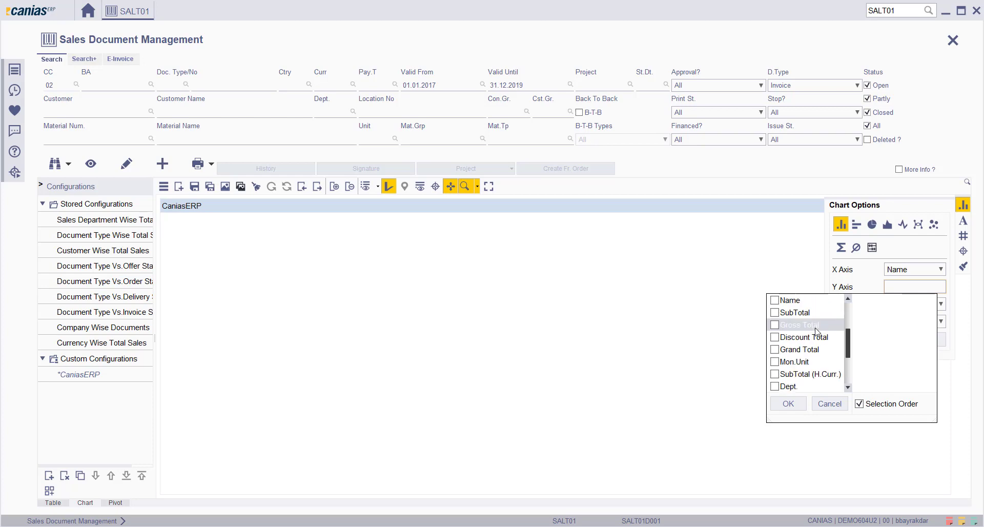
click(817, 350)
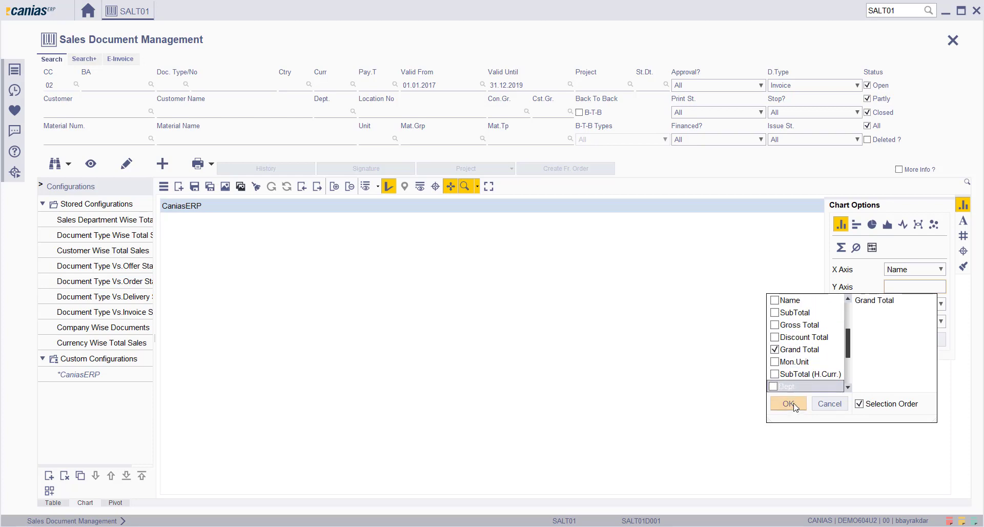
click(788, 404)
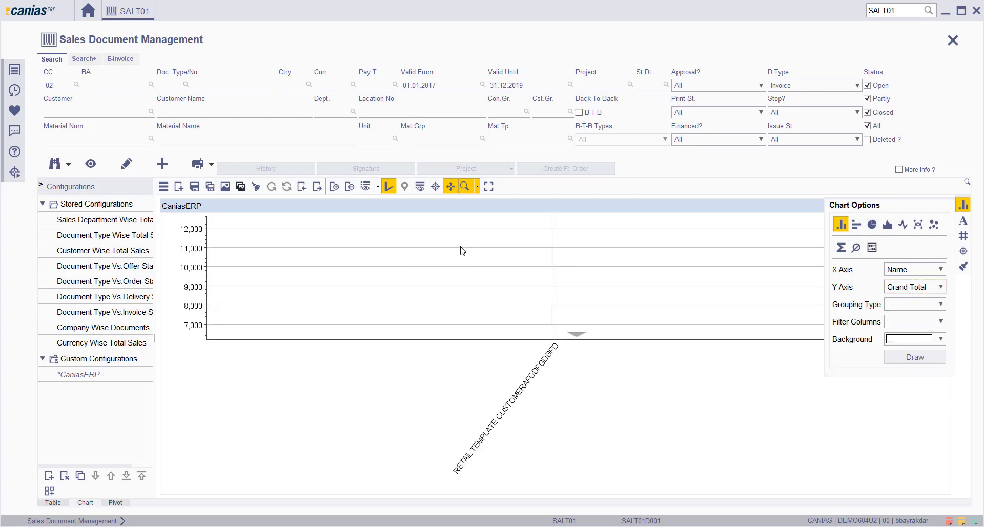
Step: Change the CaniasERP chart to a flat two-dimensional pie chart and hide the chart options
click(872, 224)
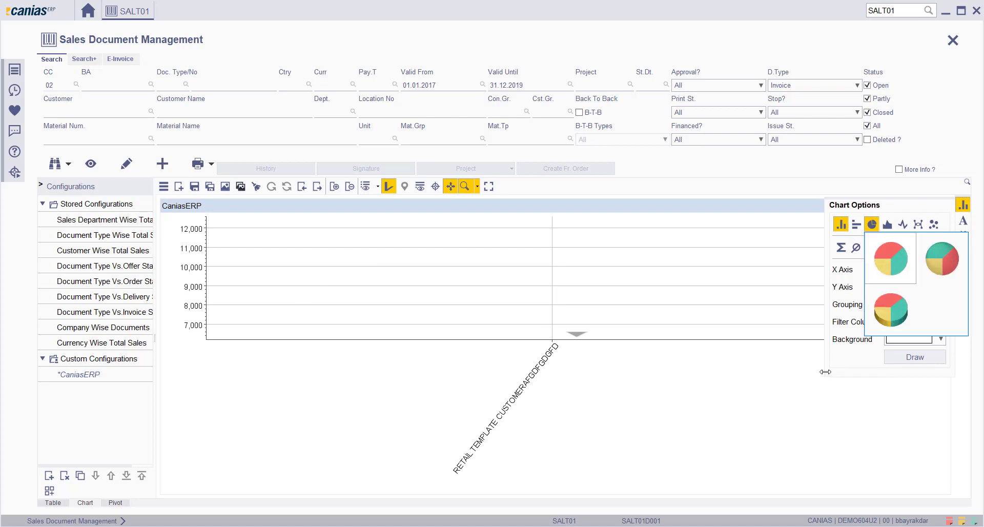
click(897, 265)
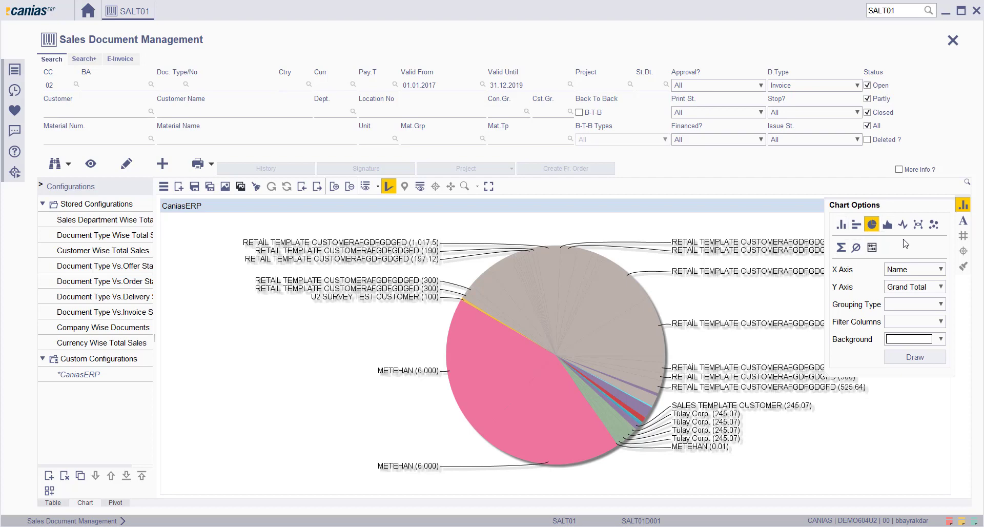
click(965, 206)
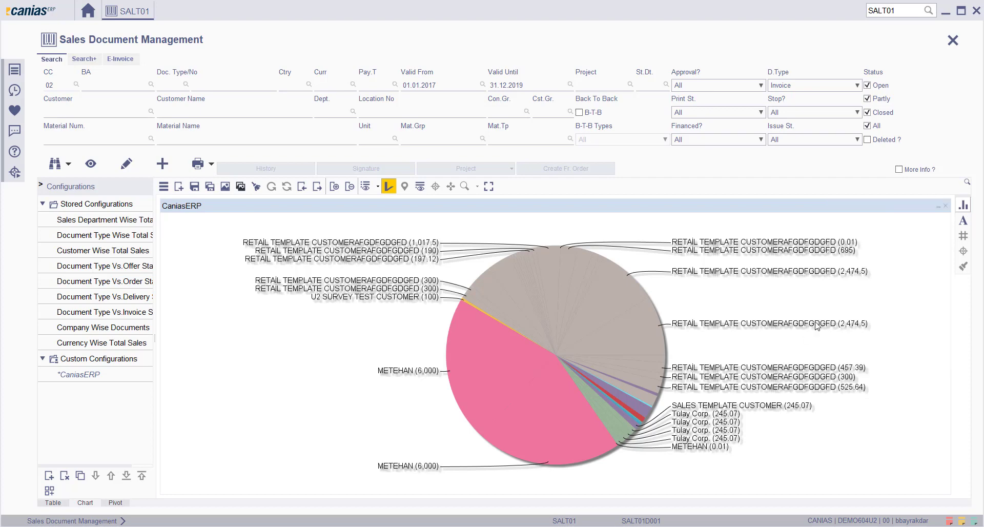
Step: Switch to the pivot view, create a new configuration under Custom Configurations named CaniasERP, and open it
click(116, 503)
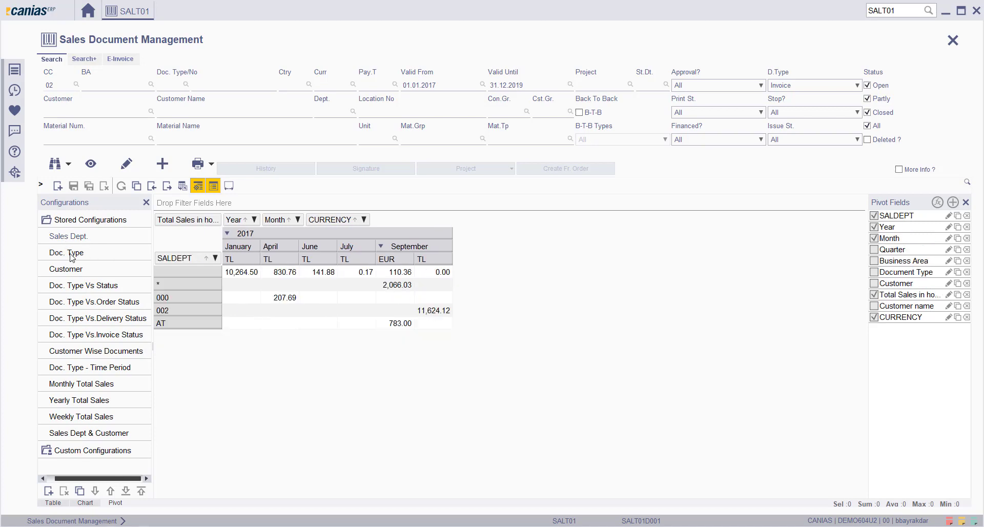
click(55, 450)
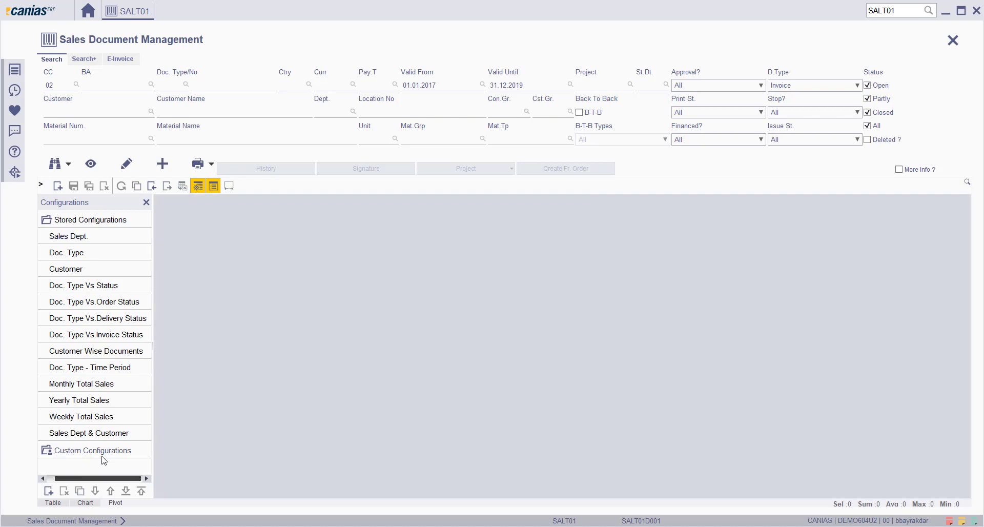
click(48, 491)
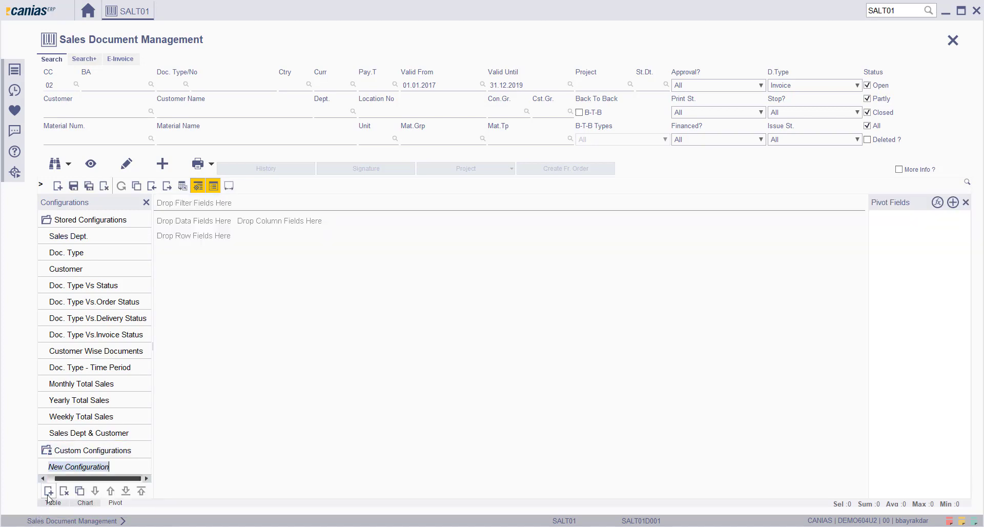
text(Cania)
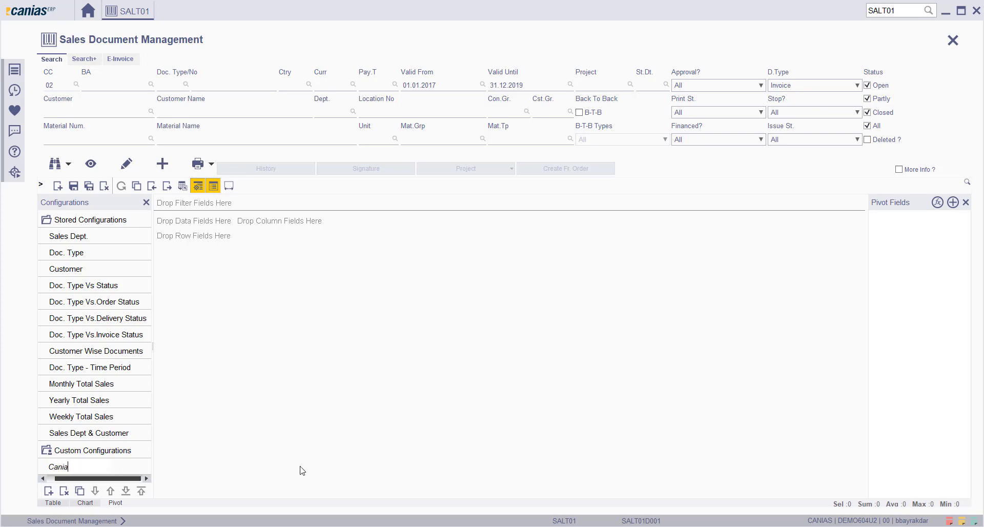
text(sERP)
key(Return)
click(91, 453)
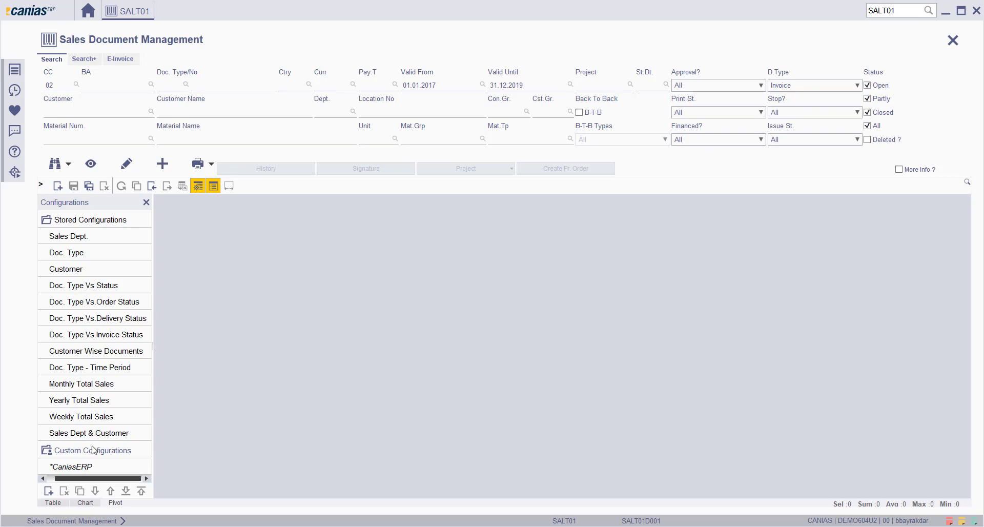
click(94, 466)
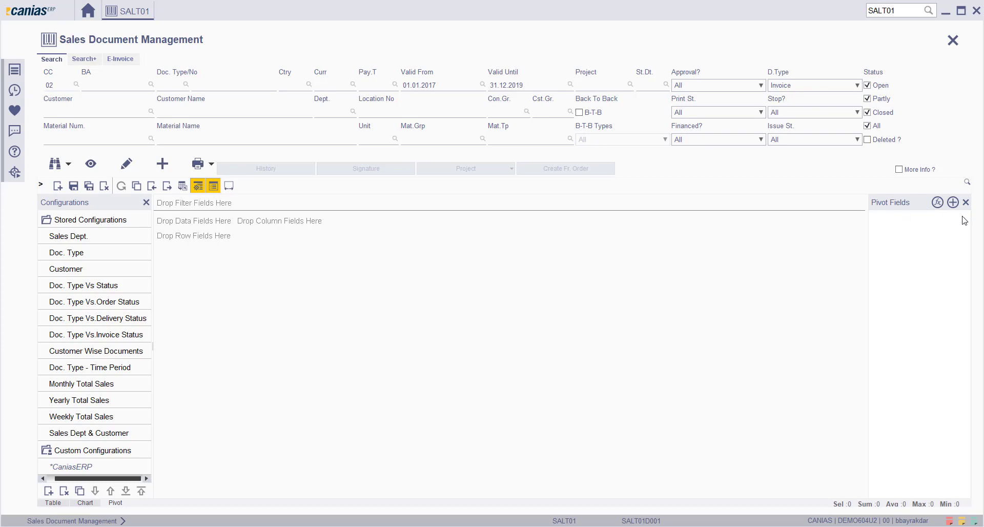
click(953, 203)
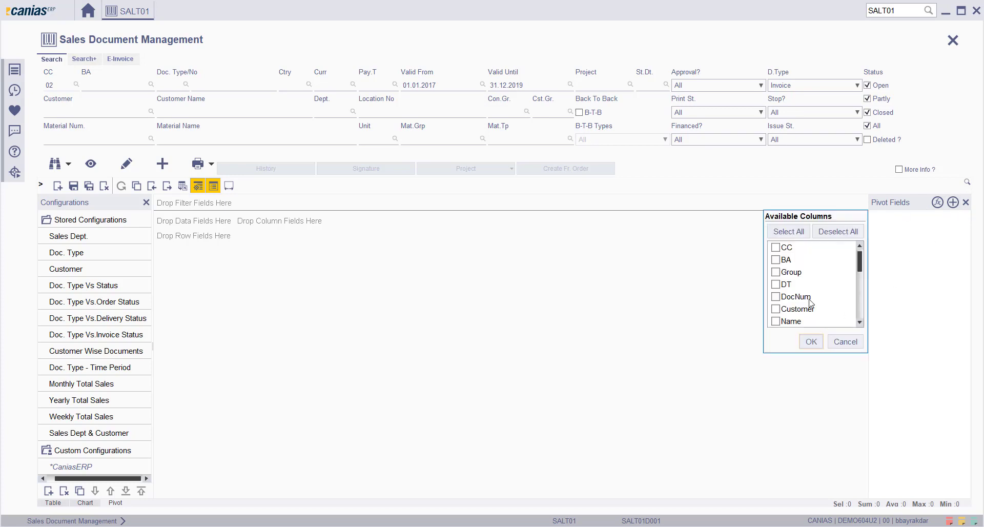
scroll(807, 298, down, 2)
scroll(808, 298, up, 2)
key(Escape)
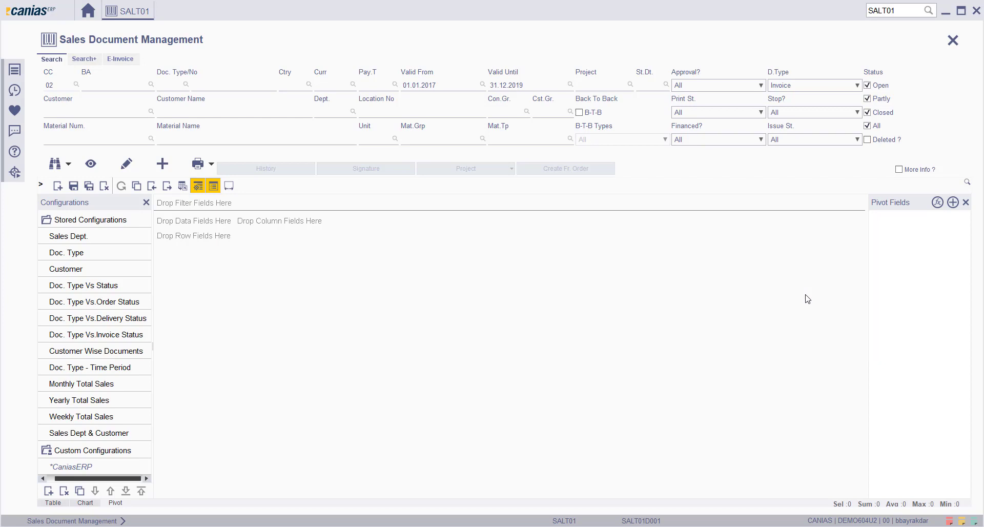
Step: Add the Name, Grand Total, Mon.Unit and Date columns to the pivot fields of the CaniasERP configuration
click(949, 207)
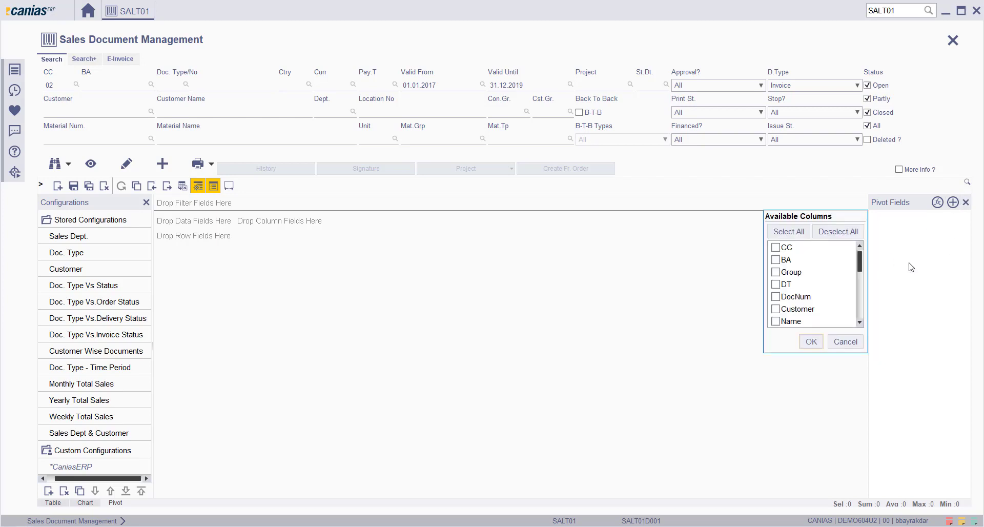
scroll(823, 294, down, 1)
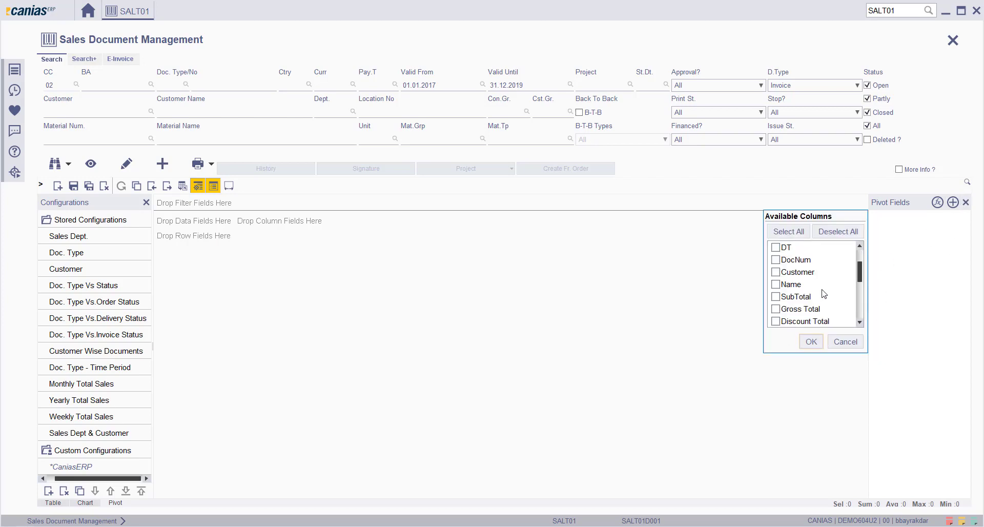
click(794, 286)
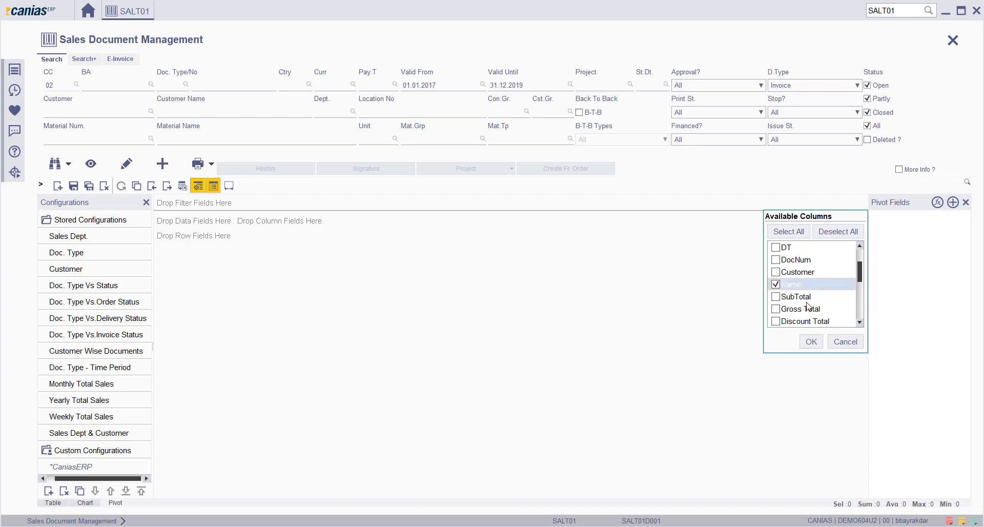
scroll(808, 306, down, 1)
click(803, 298)
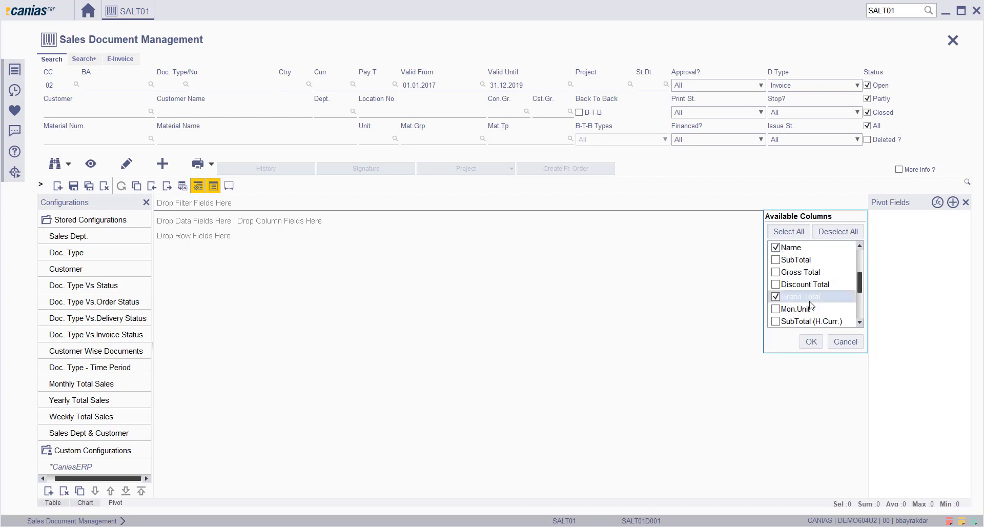
scroll(811, 306, down, 1)
click(798, 280)
scroll(815, 306, down, 1)
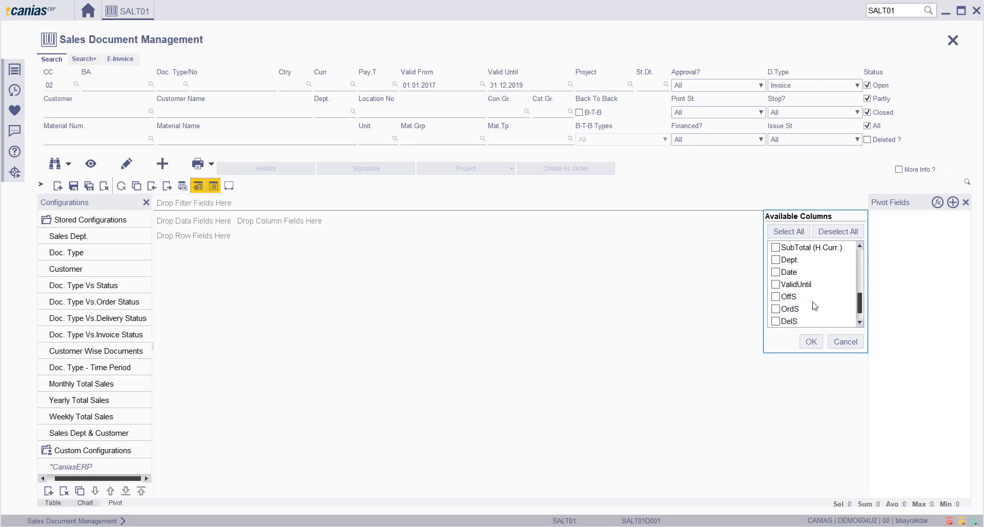
click(790, 272)
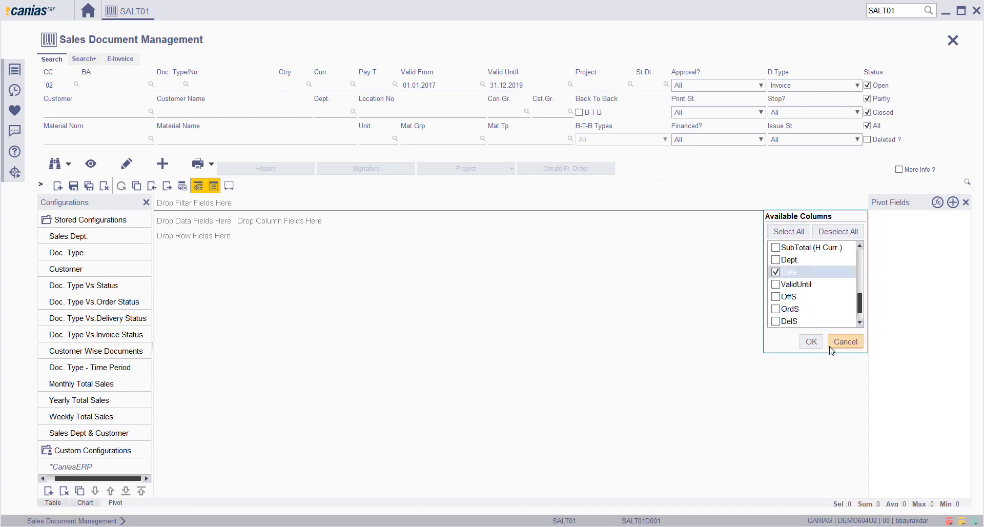
click(811, 342)
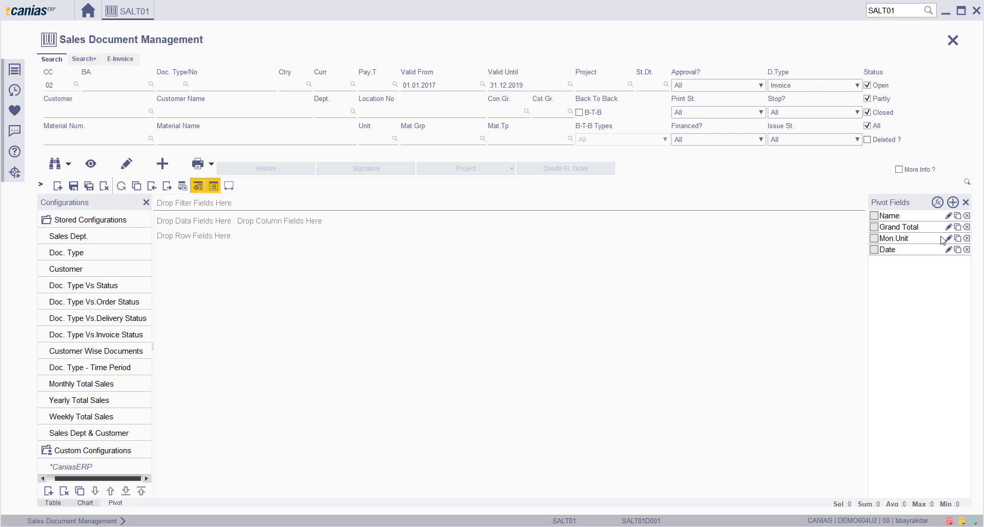
Step: Lay out the pivot with Name as row field, Grand Total as data field, Mon.Unit as filter field and Date as column field
drag(879, 222, 193, 241)
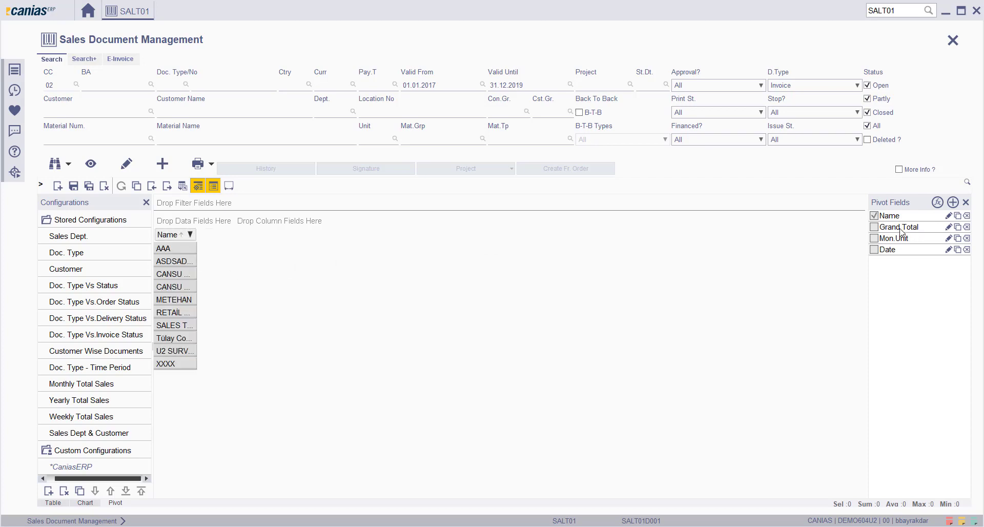
drag(901, 230, 210, 238)
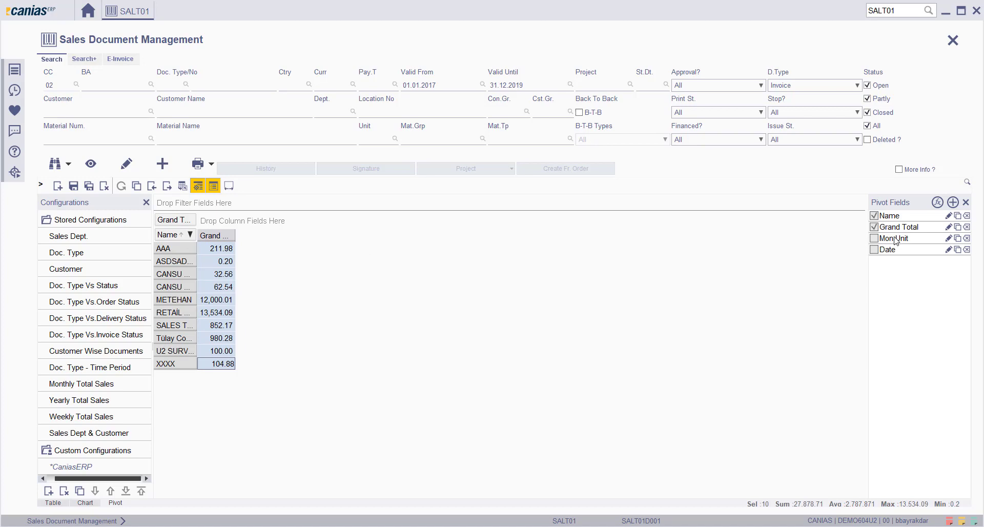
drag(896, 239, 237, 205)
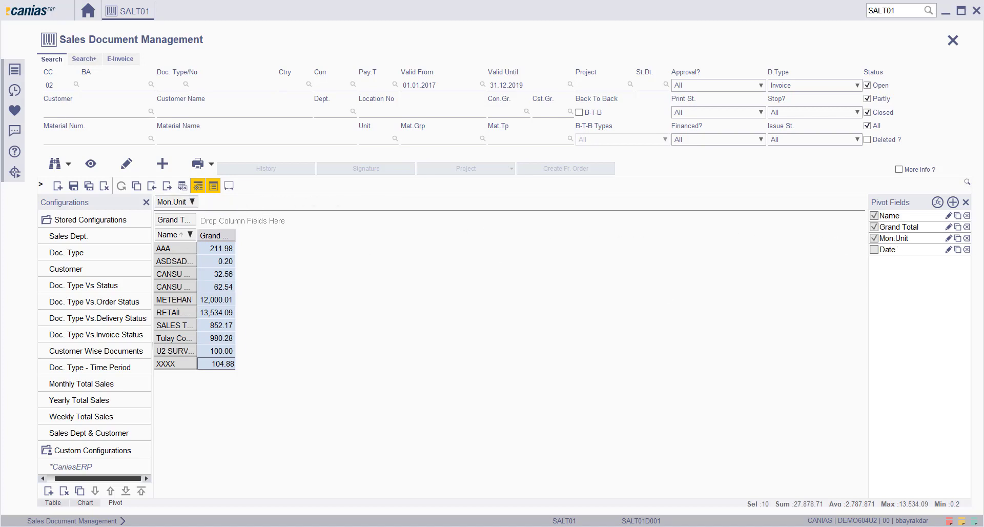
drag(893, 249, 277, 228)
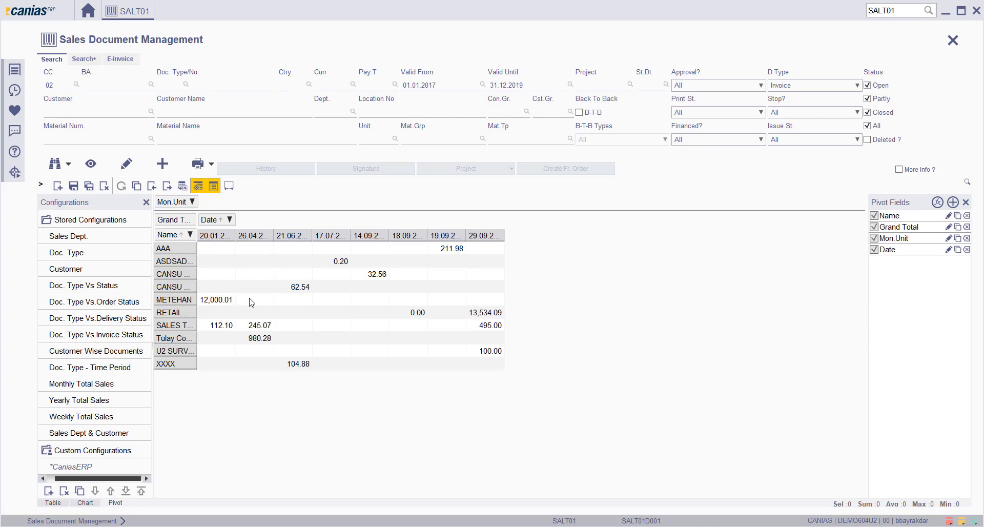
Step: Set the grouping type of the pivot's Date field to Month
double_click(210, 221)
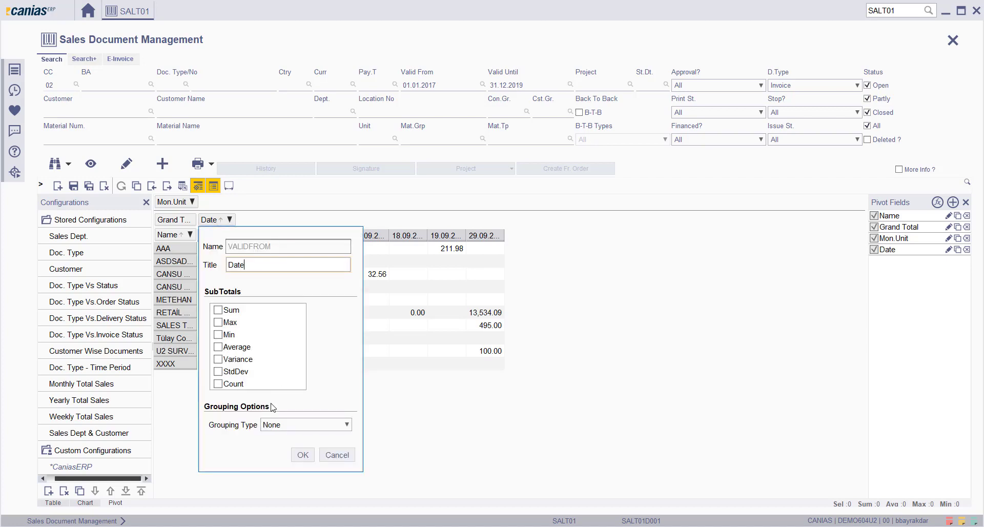
click(302, 425)
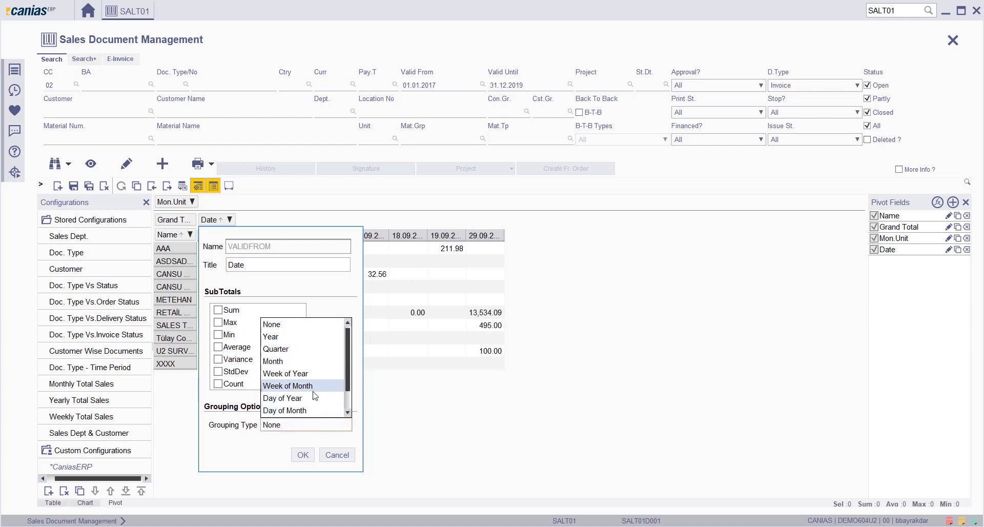
scroll(313, 389, down, 1)
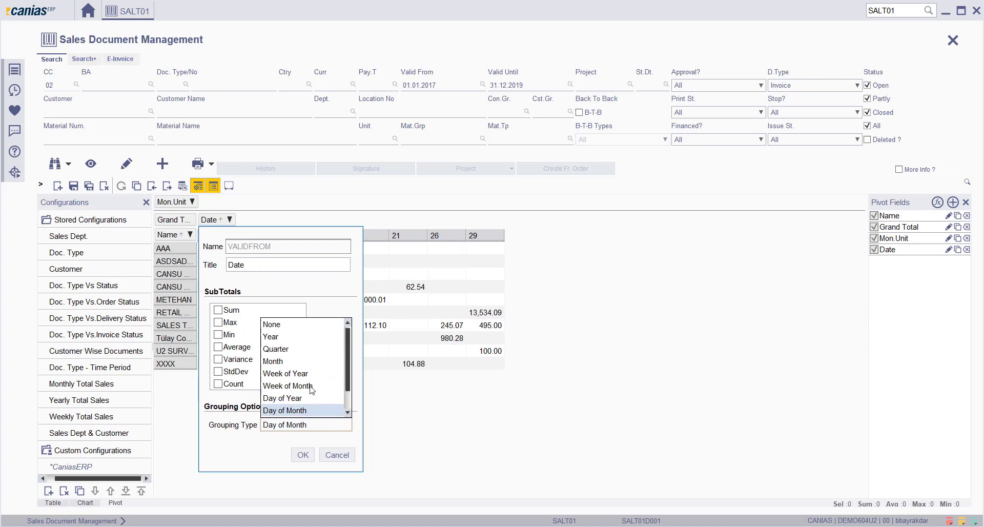
click(281, 364)
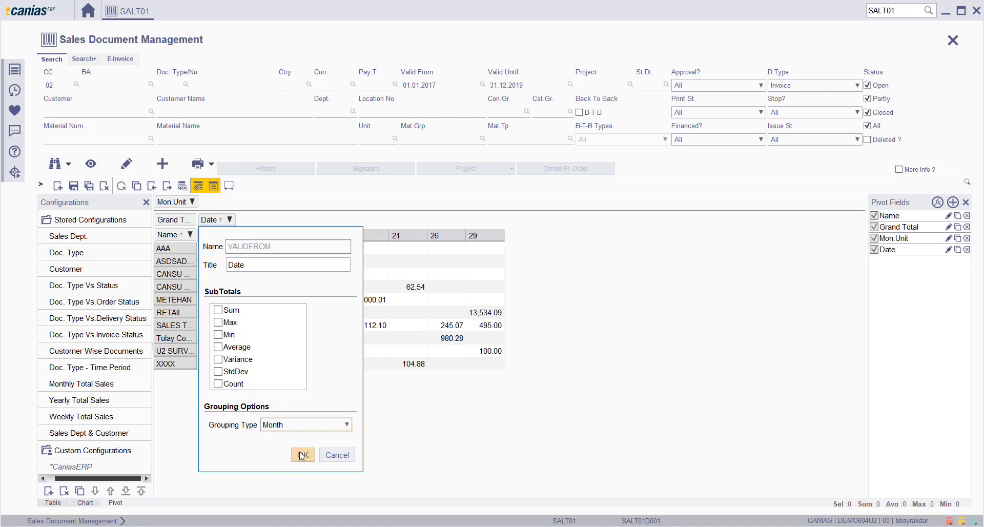
click(302, 454)
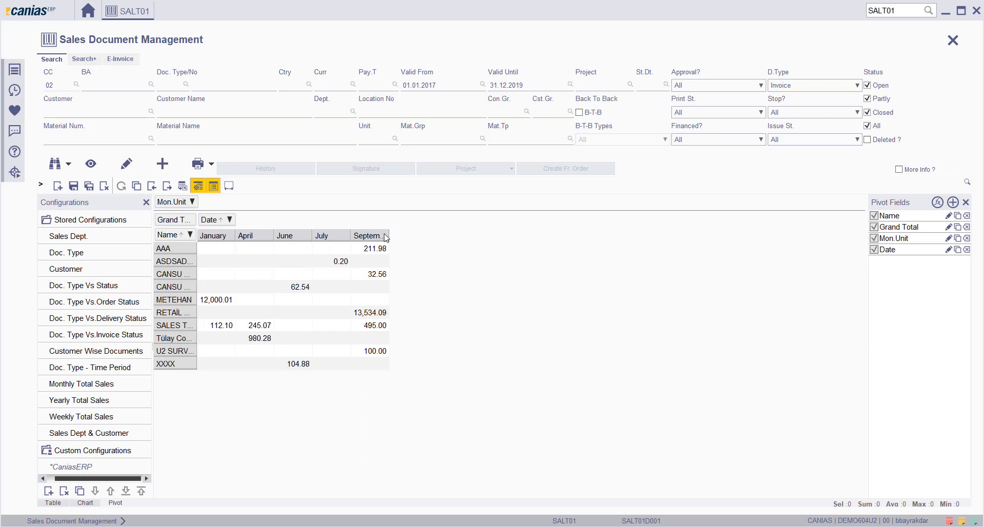
Step: Widen the September, July, June and January columns of the pivot table
drag(390, 233, 454, 236)
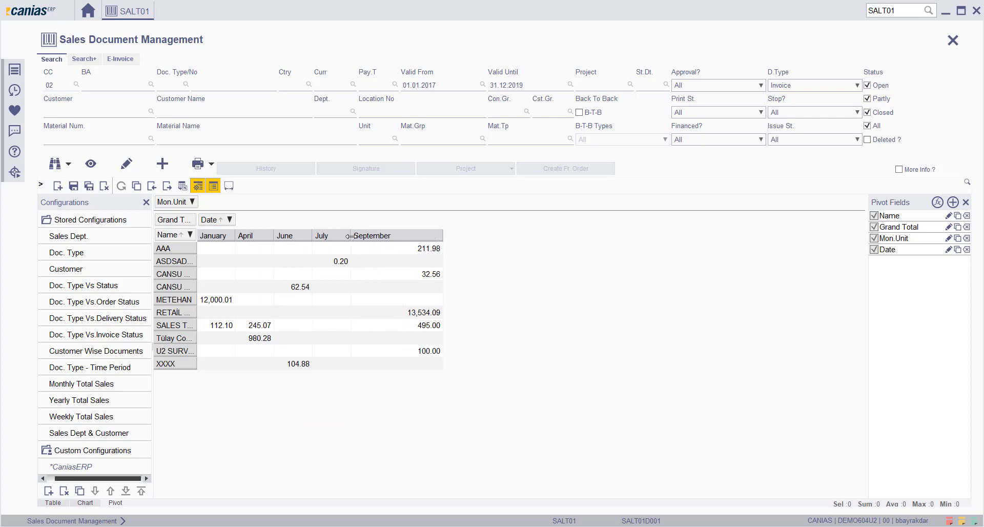
drag(351, 235, 414, 236)
drag(313, 236, 372, 236)
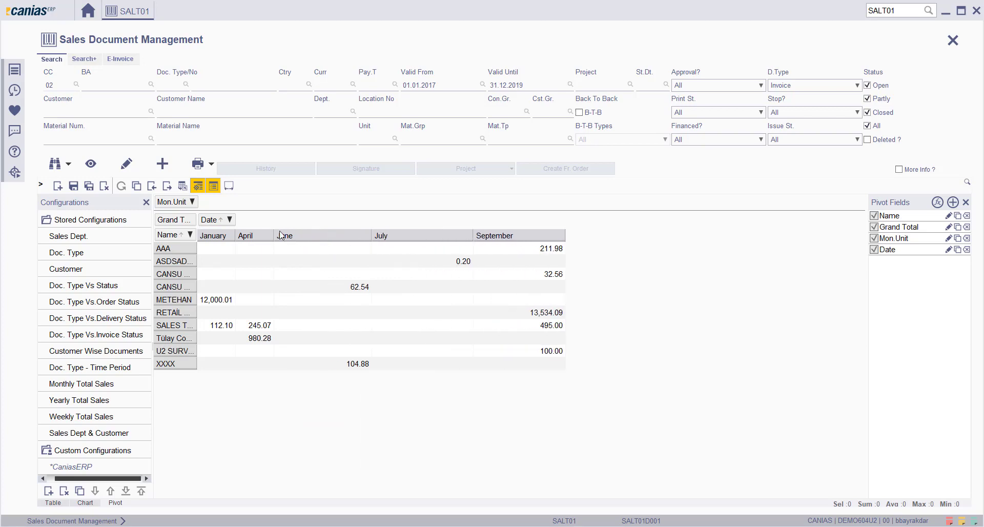
drag(235, 236, 271, 235)
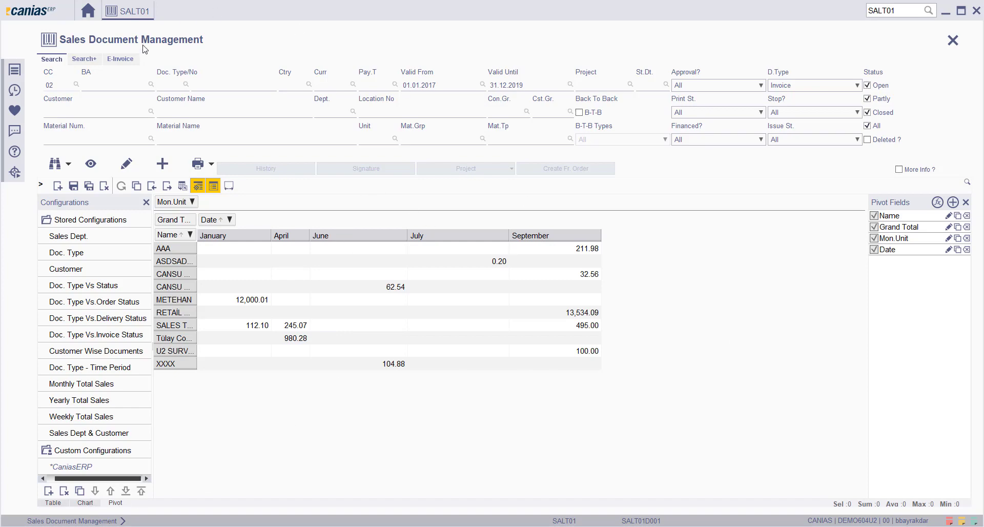
Step: Return to the home page, leaving Sales Document Management open
click(88, 15)
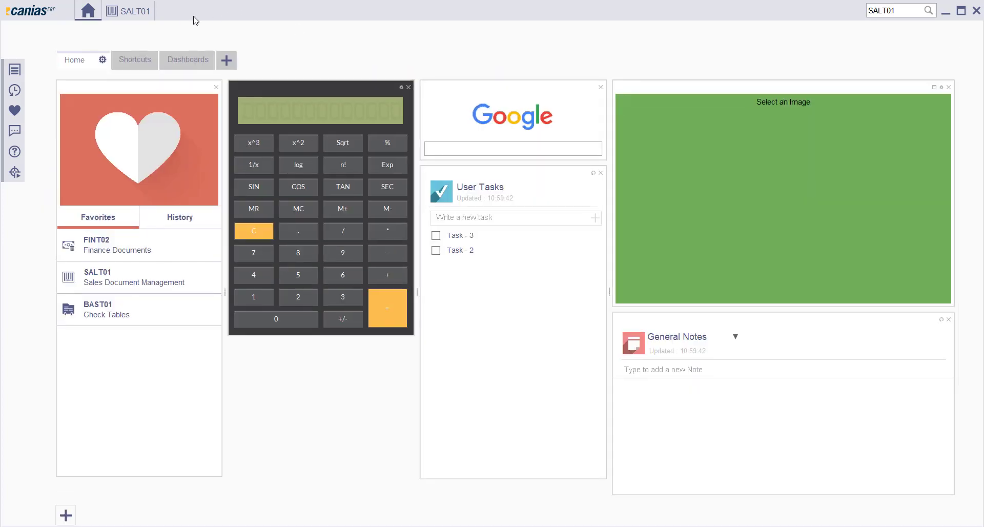
Step: Open the Dashboards page and examine its pie chart, customer pivot and point chart
click(171, 60)
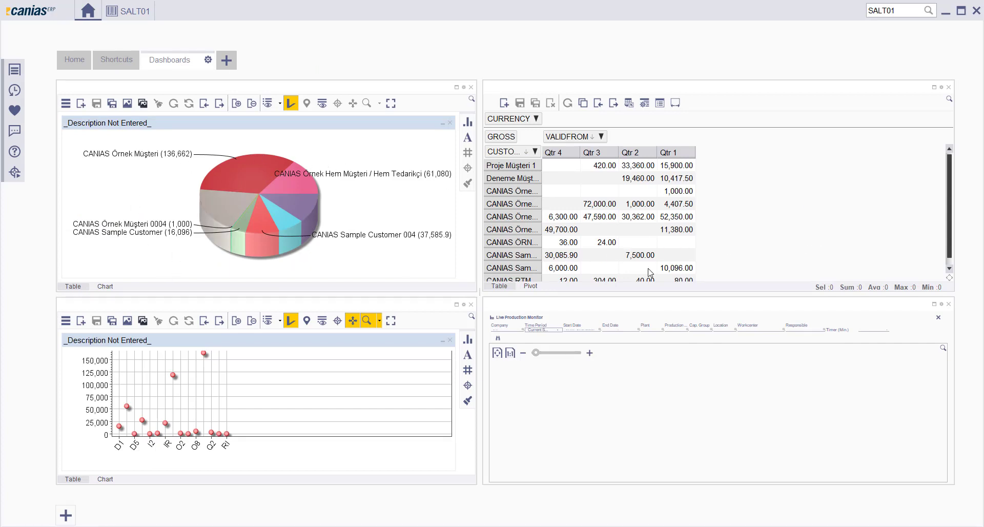
scroll(376, 235, down, 11)
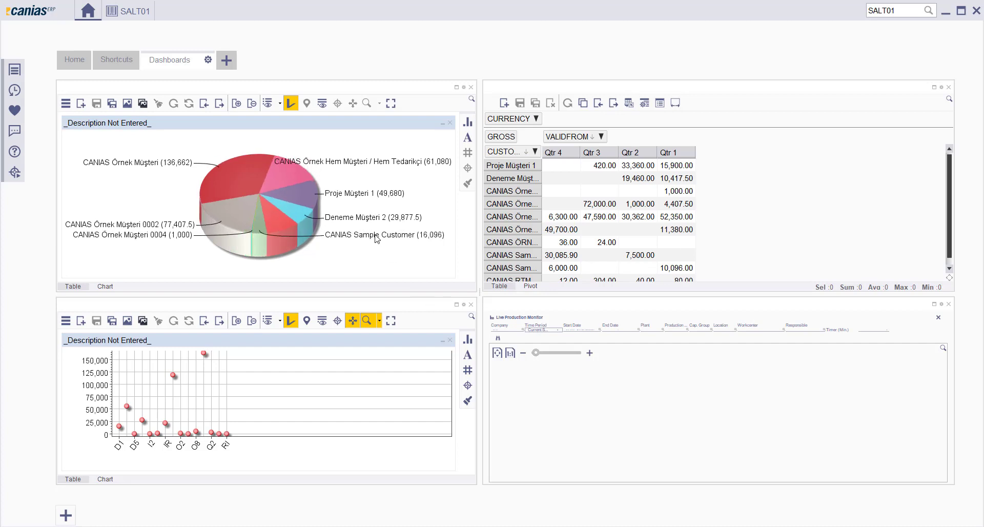
scroll(721, 266, down, 1)
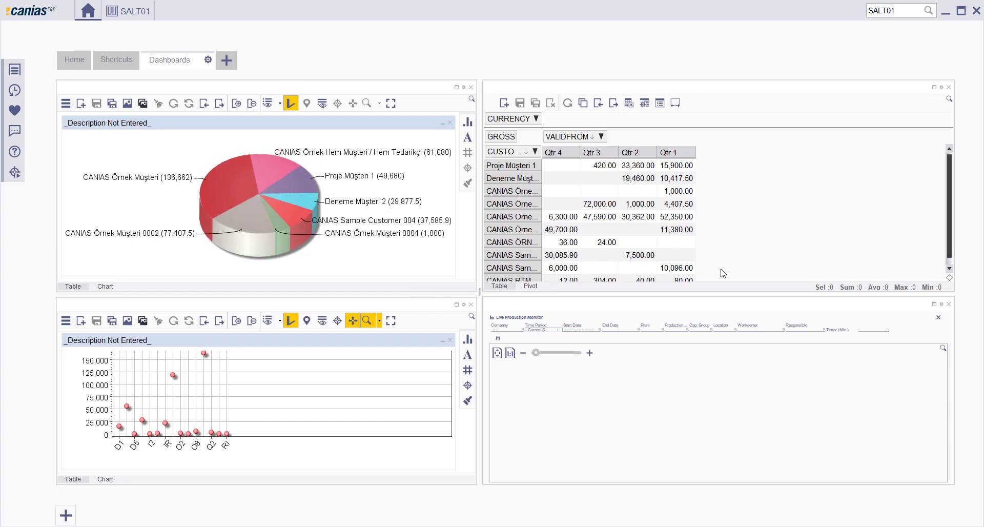
scroll(304, 380, down, 2)
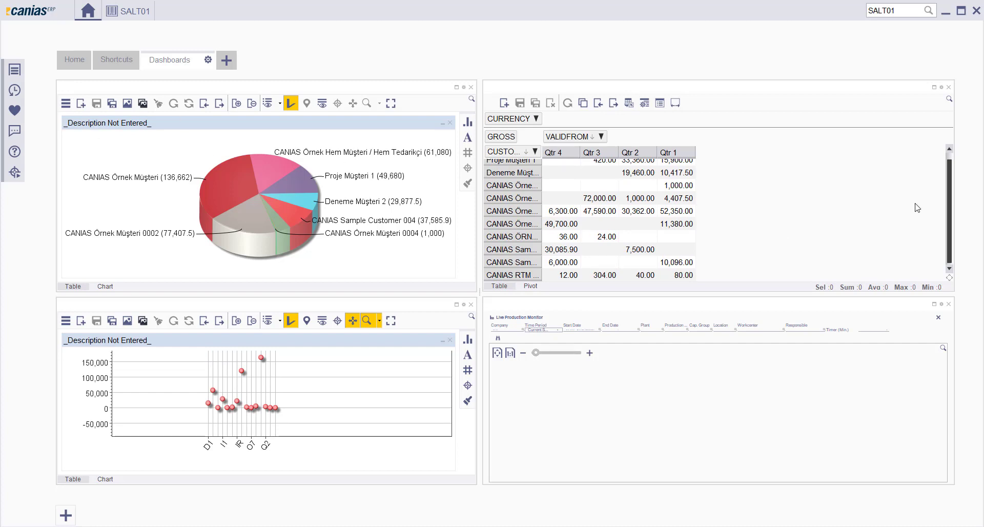
Step: Return to the table view of Sales Document Management and expand the Advanced Search shortcuts beside the invoice list
click(138, 9)
click(52, 502)
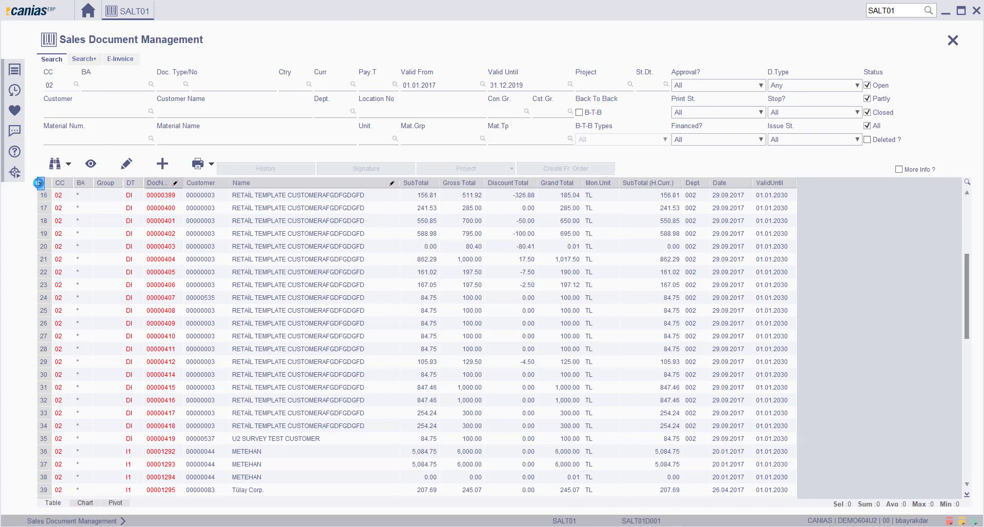
click(40, 184)
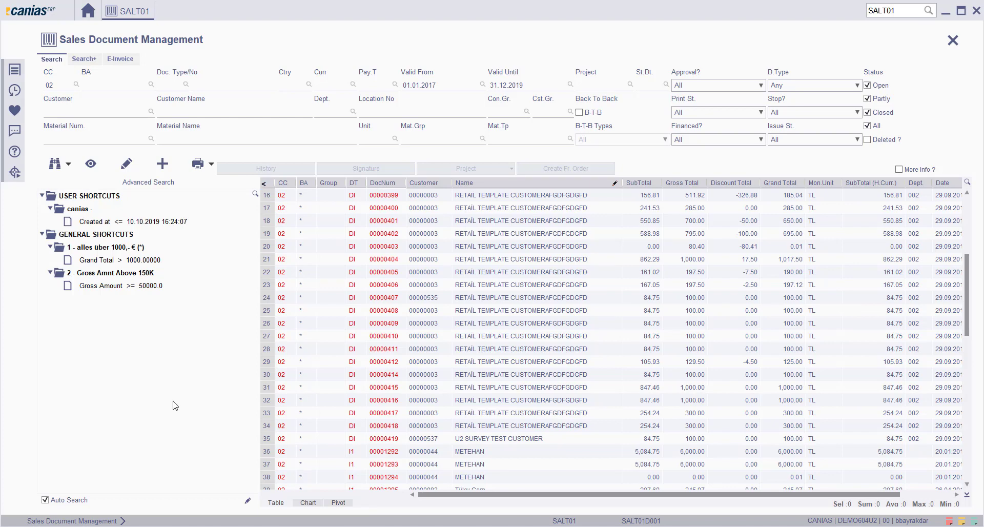
drag(575, 495, 401, 402)
scroll(437, 377, up, 5)
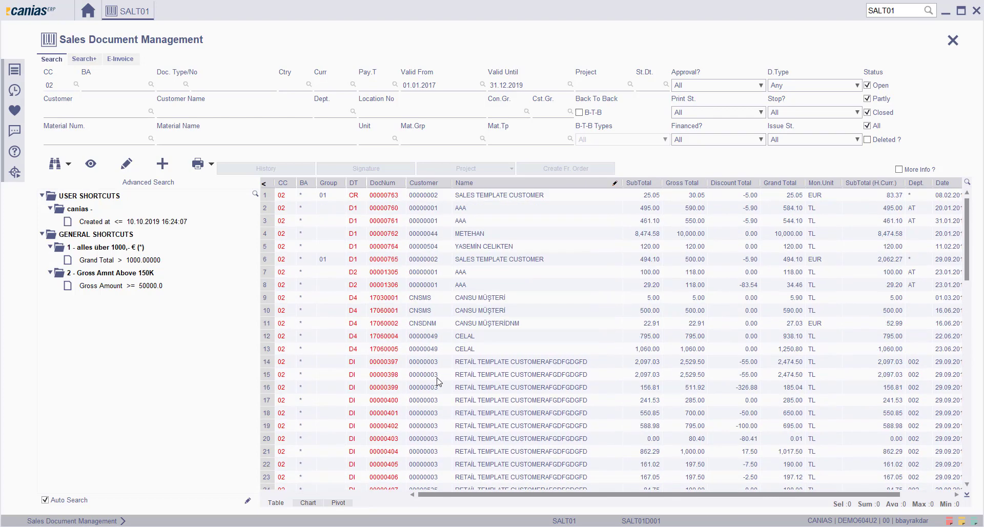
scroll(437, 377, down, 4)
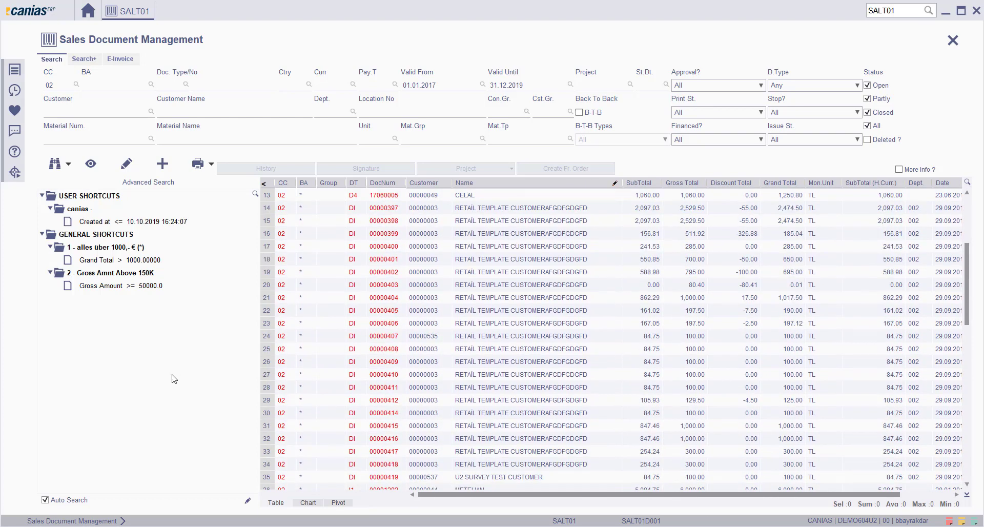
Step: Edit the advanced search and add a condition on the Created at (CREATEDAT) field with the operator >=
click(247, 501)
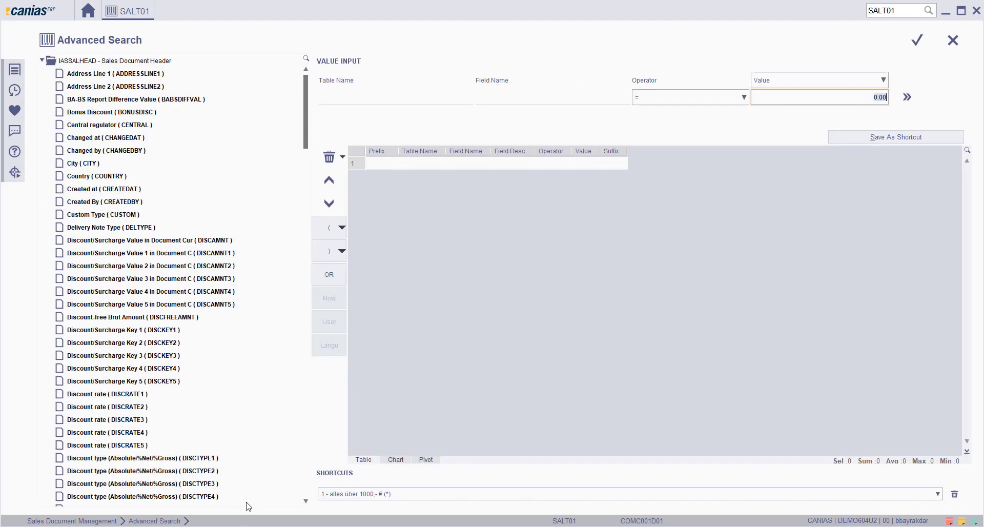
scroll(203, 308, down, 6)
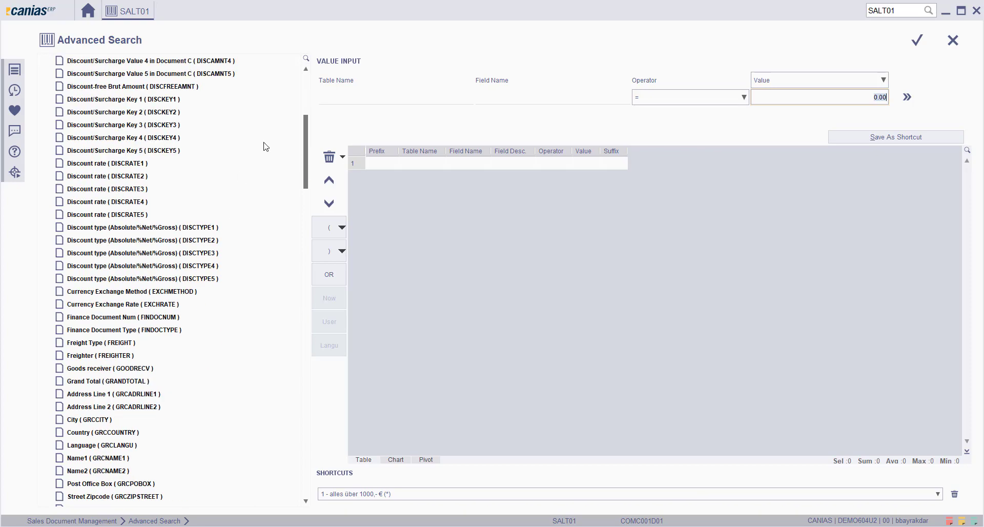
scroll(290, 266, down, 14)
drag(274, 363, 284, 93)
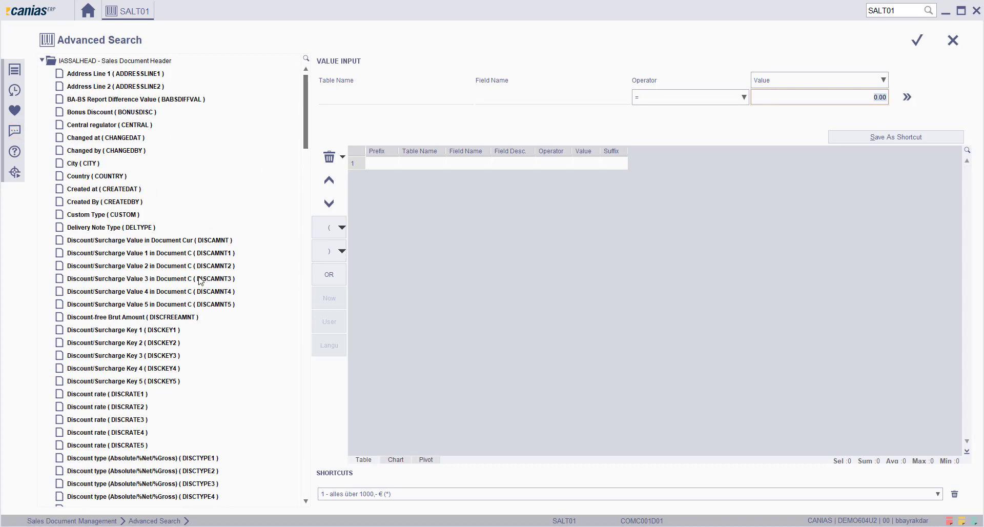
scroll(149, 184, down, 5)
scroll(148, 200, up, 5)
click(90, 190)
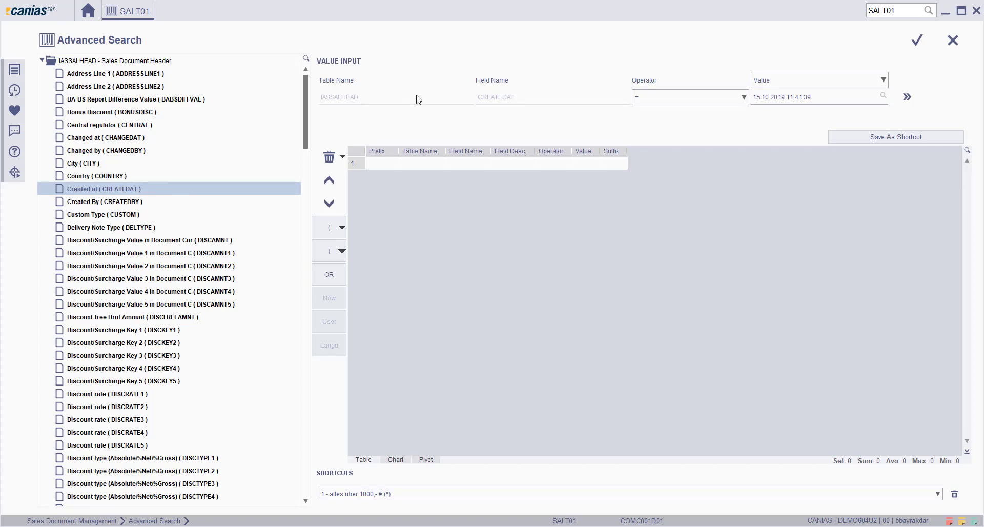
click(678, 100)
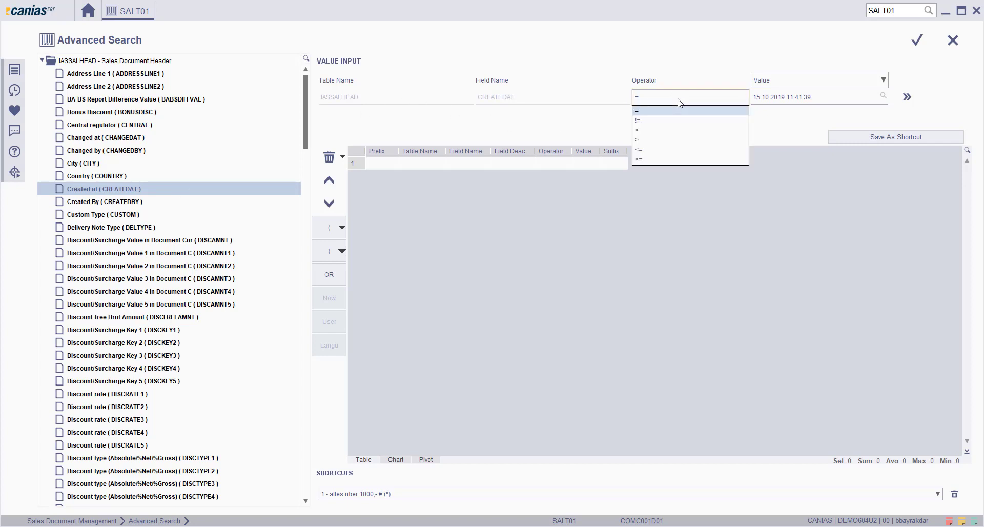
click(663, 159)
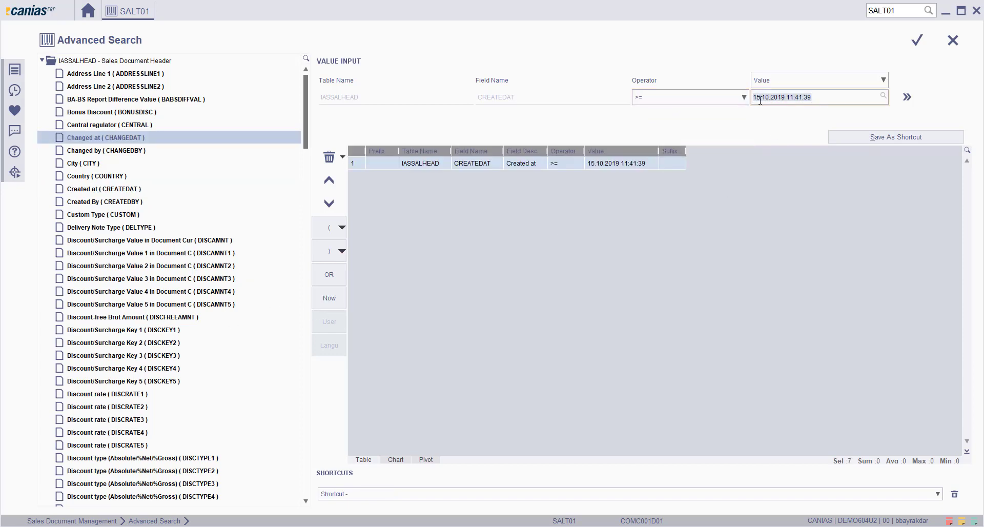
Step: Change the year in the Created at condition's value to 2018
double_click(778, 97)
text(2018)
key(Tab)
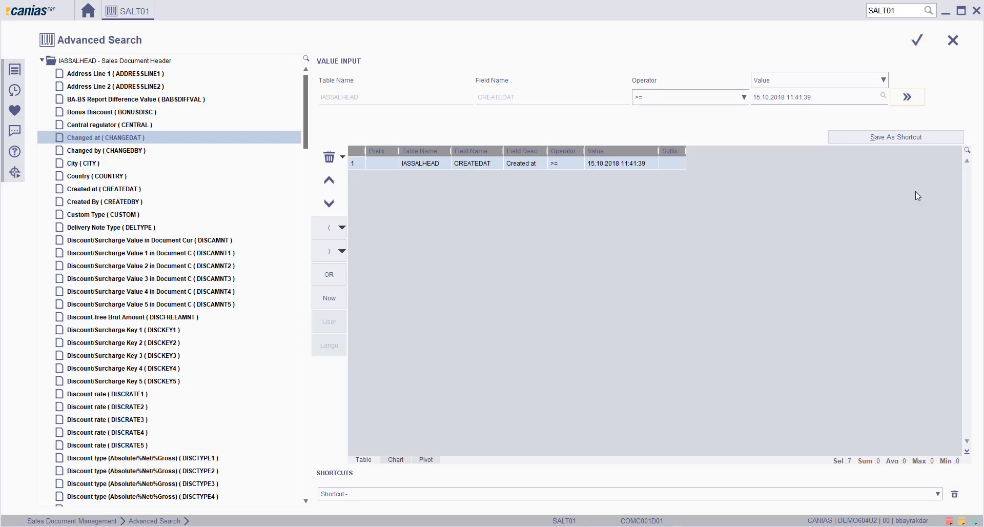
Step: Save the search condition as a shortcut with the description "canias"
click(894, 138)
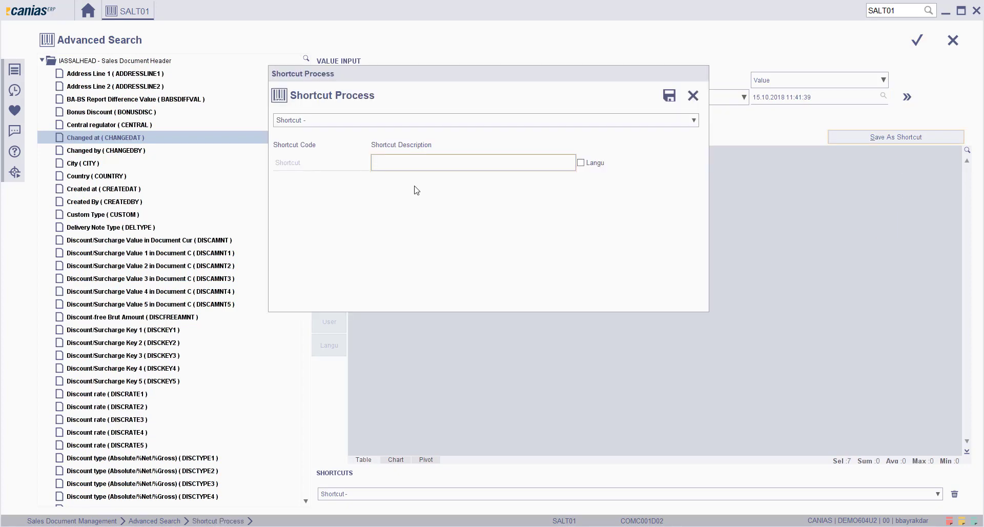
text(canias)
click(669, 95)
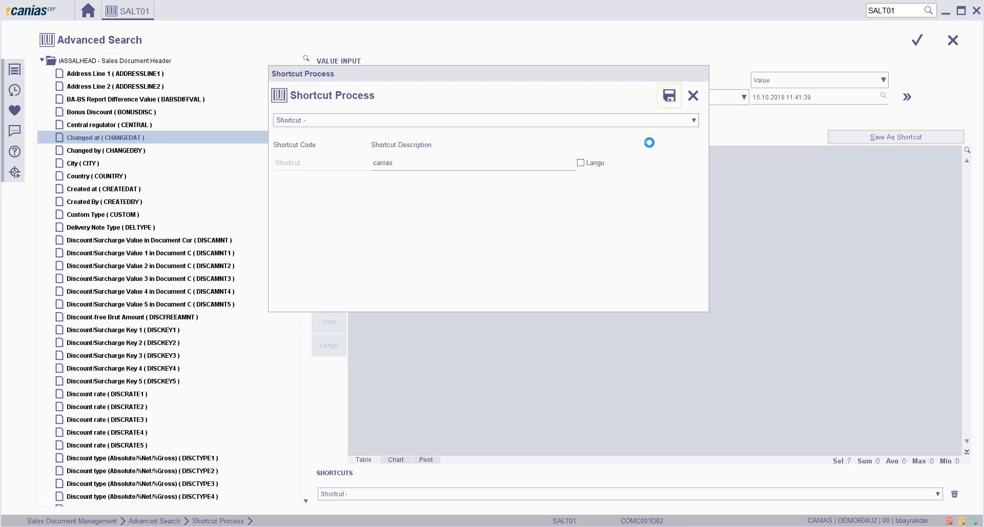
click(481, 300)
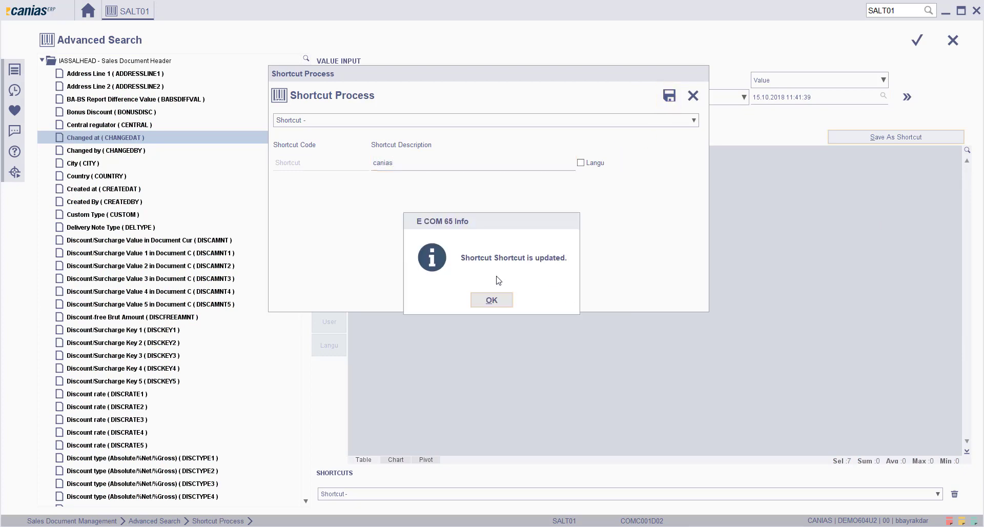
click(493, 301)
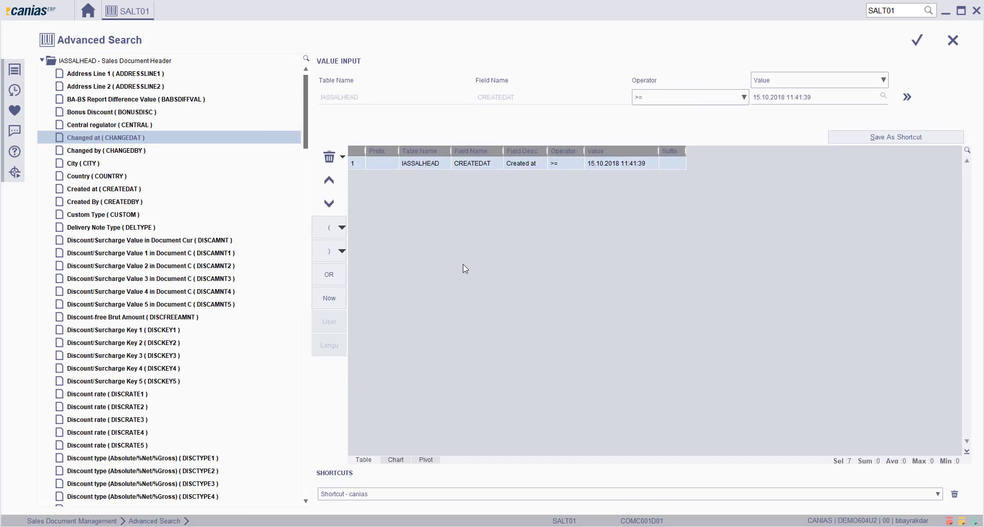
Step: Apply the advanced search, run the new Created at shortcut under User Shortcuts, and collapse the shortcuts list
click(919, 41)
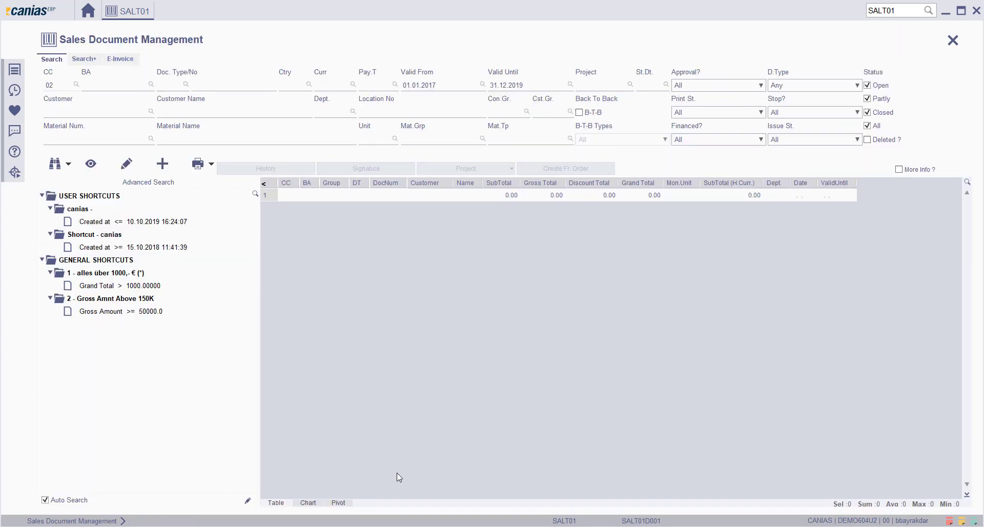
click(90, 249)
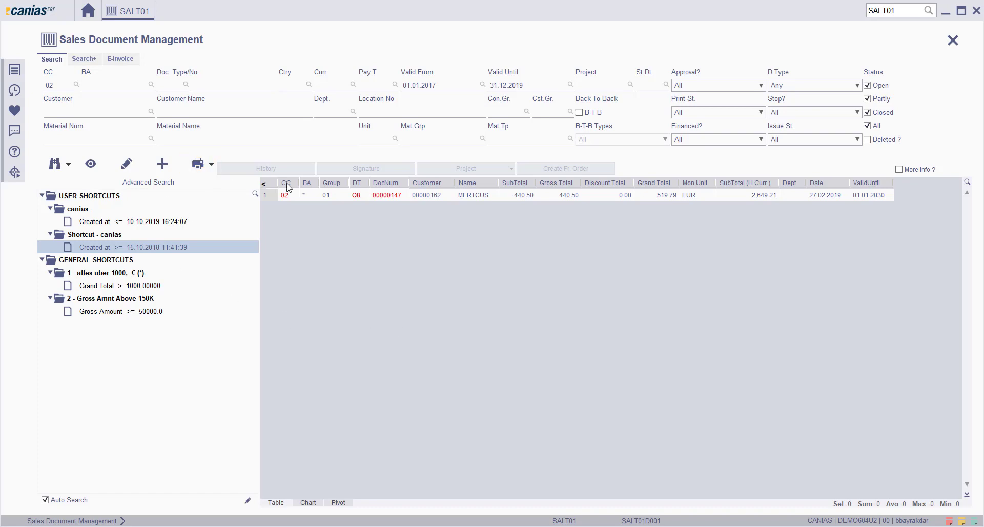
click(264, 184)
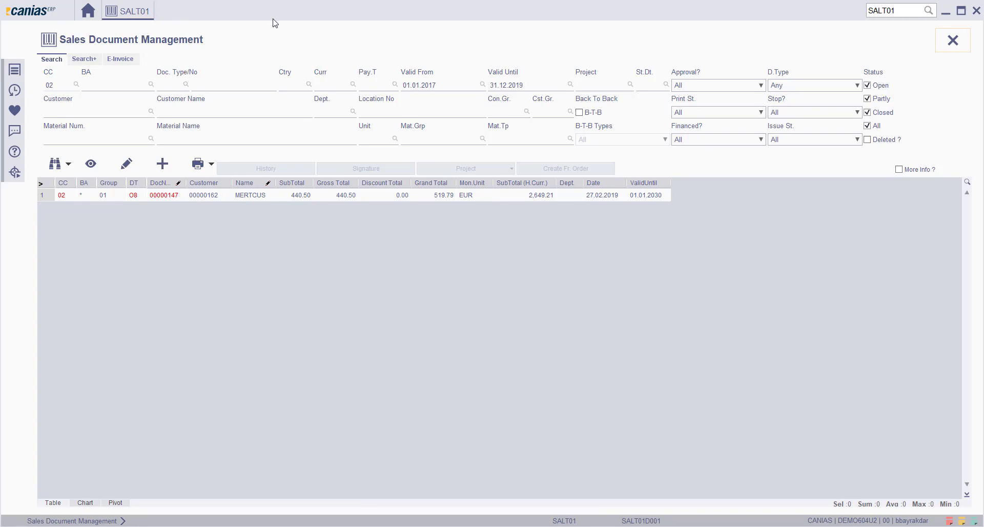
Step: Review the transaction options of the open SALT01 transaction and leave without choosing any
right_click(132, 16)
click(224, 39)
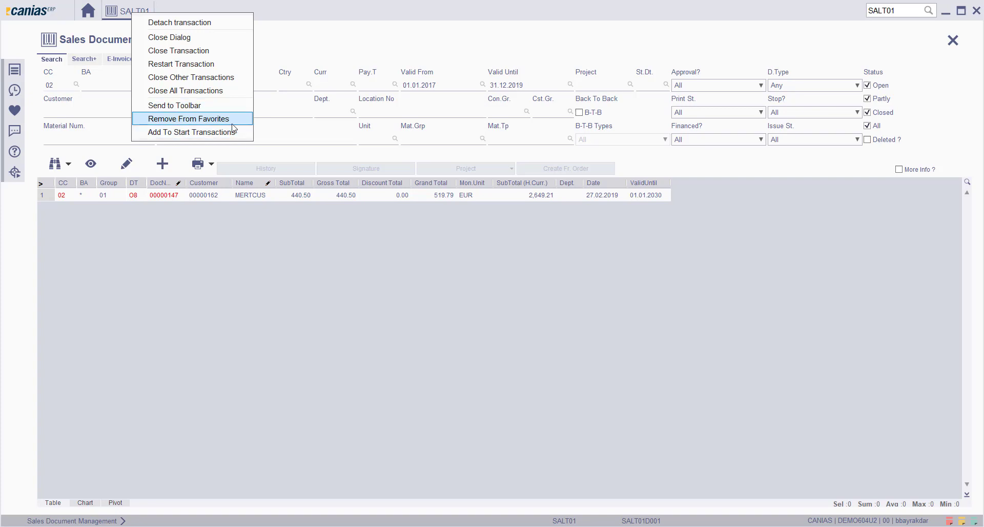
click(344, 11)
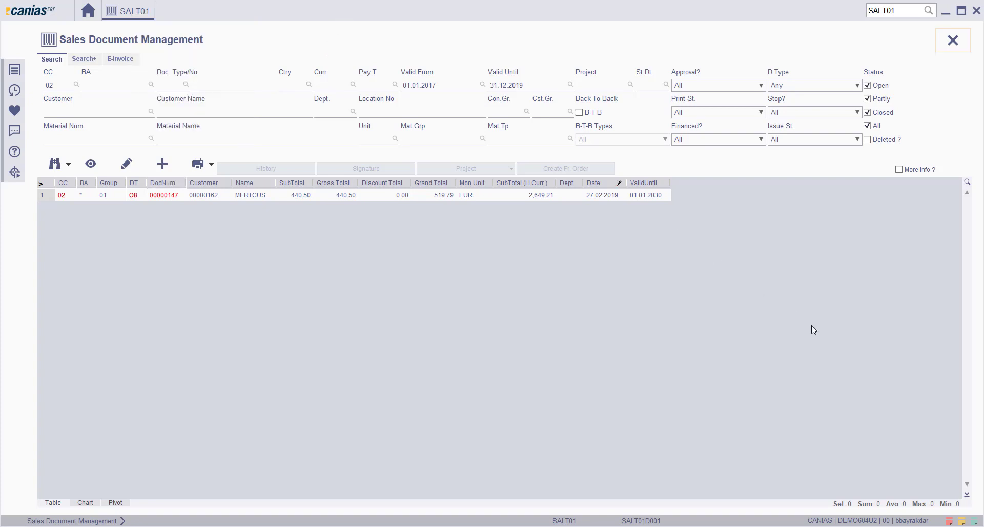